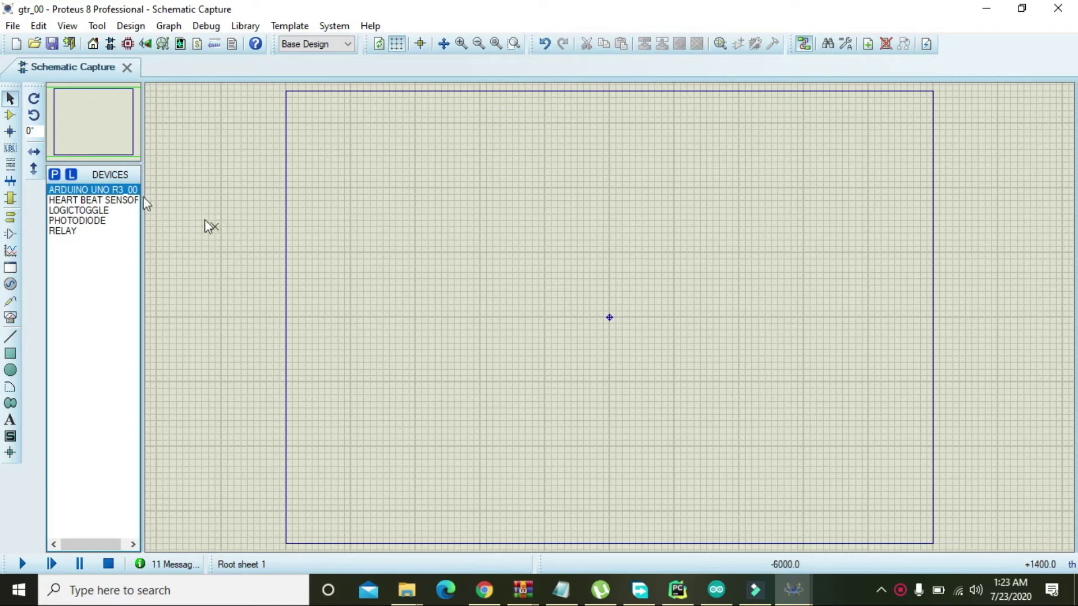
Search 'heart' and place the HEART BEAT SENSOR part on the schematic
{"action": "left_click", "coordinate": [54, 176]}
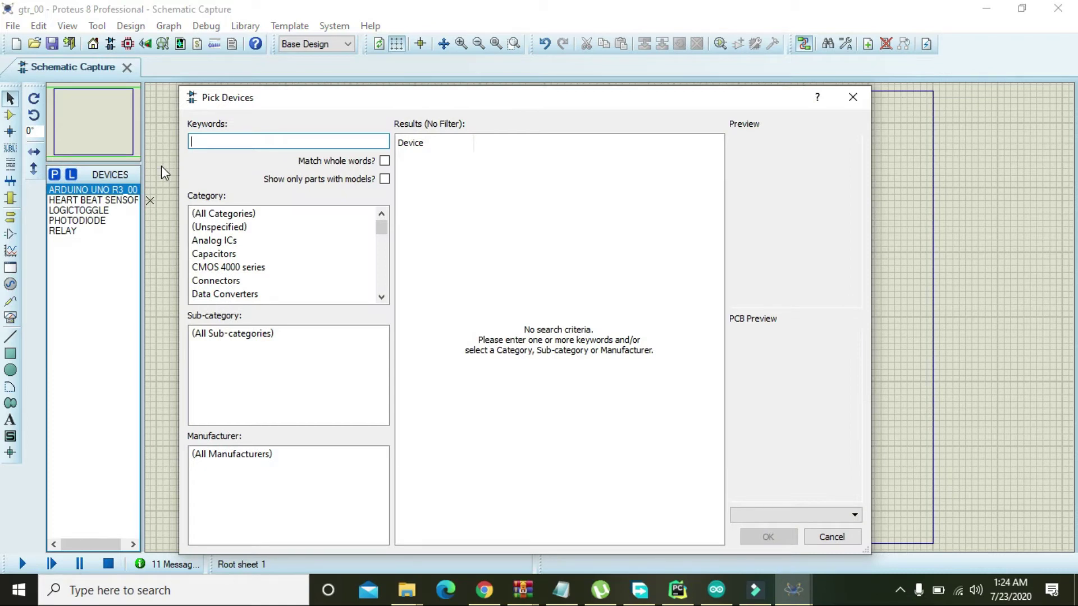
{"action": "type", "text": "heart"}
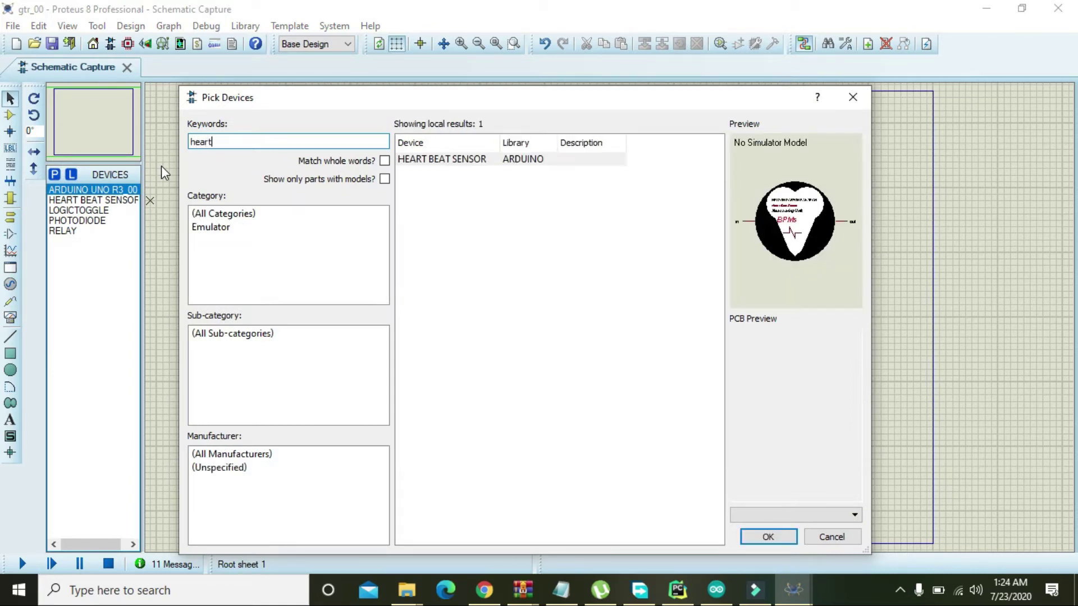
{"action": "left_click", "coordinate": [552, 161]}
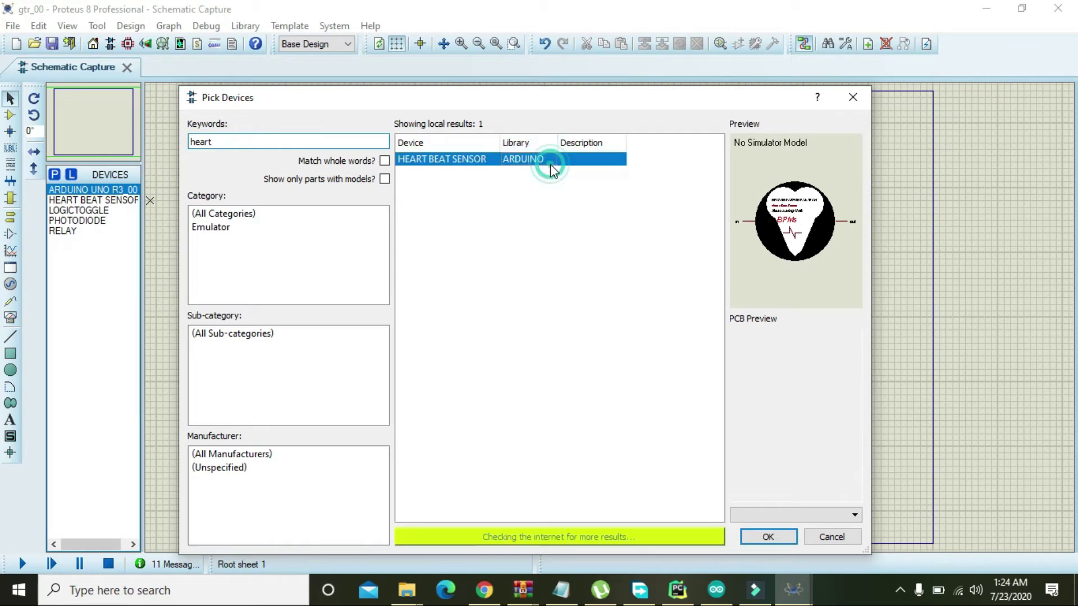
{"action": "left_click", "coordinate": [777, 538]}
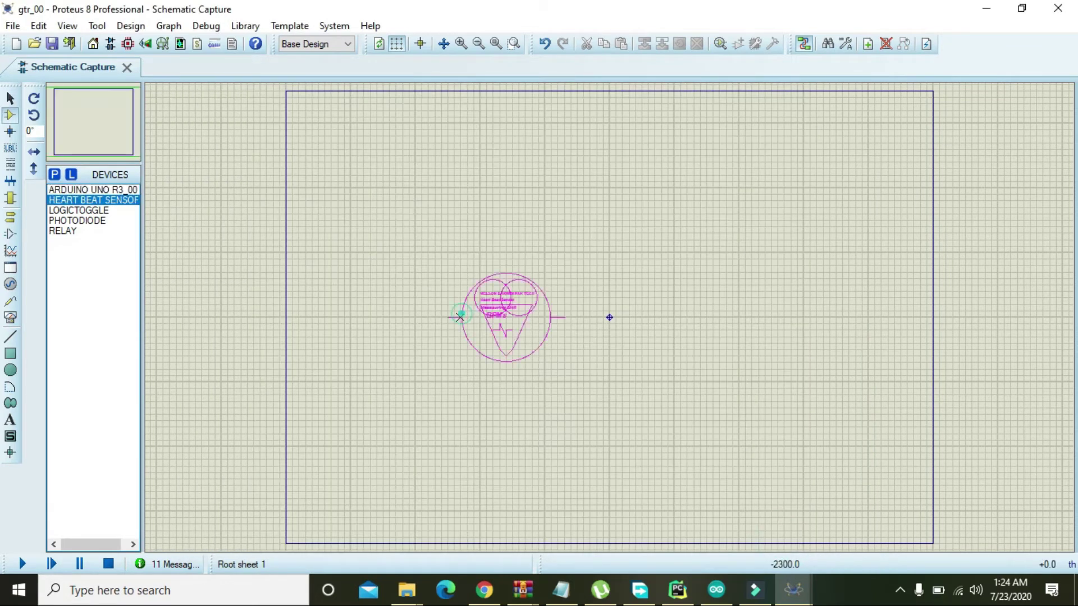
{"action": "left_click", "coordinate": [366, 285]}
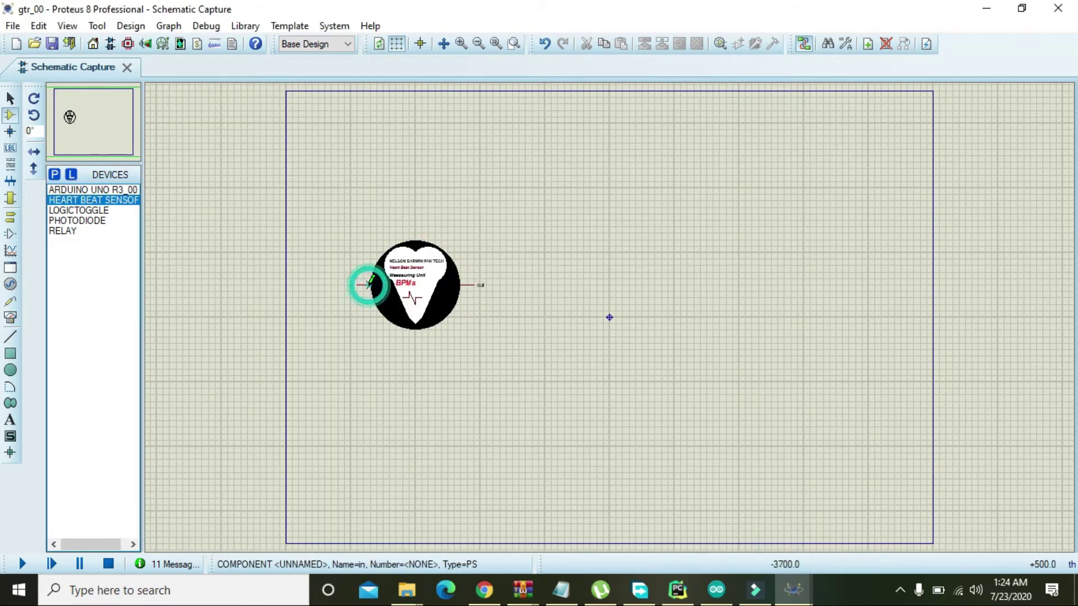
Reposition the heart beat sensor to sit just left of centre on the sheet
{"action": "left_click", "coordinate": [461, 44]}
{"action": "left_click", "coordinate": [461, 43]}
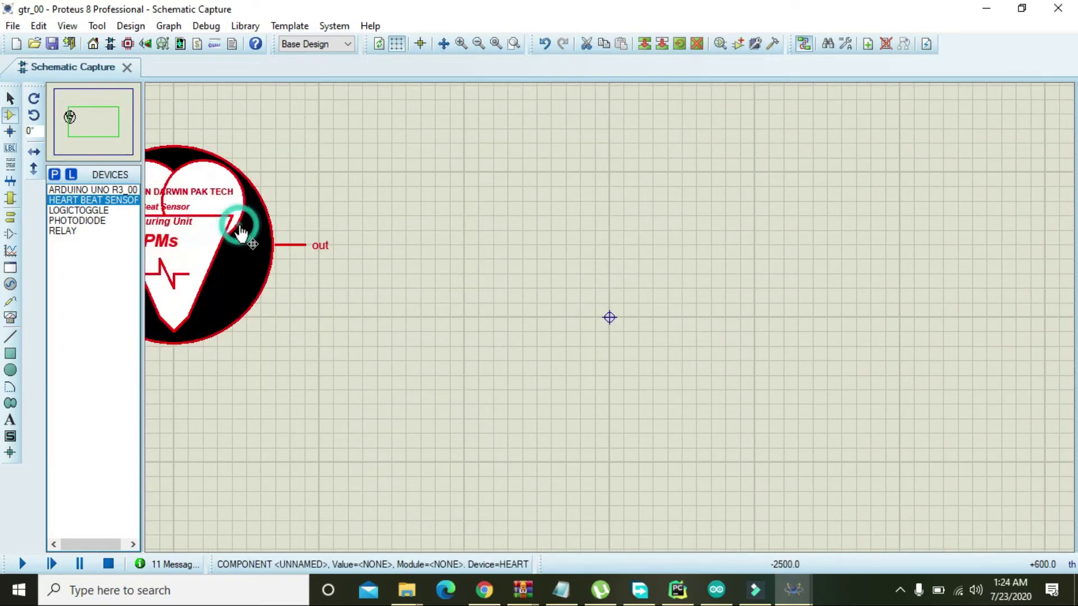
{"action": "left_click_drag", "start_coordinate": [233, 229], "coordinate": [383, 298]}
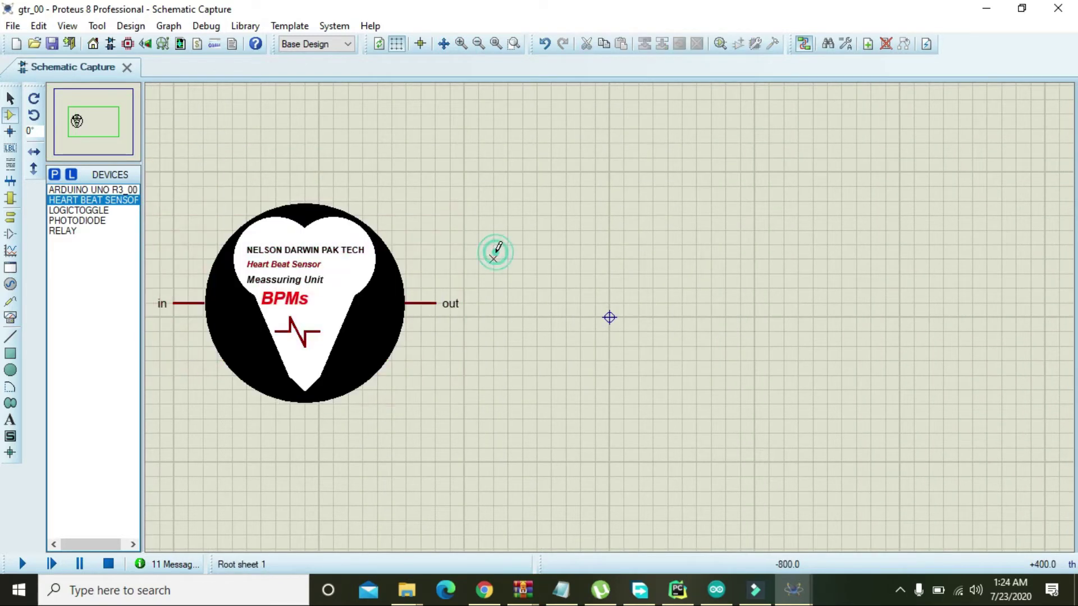
{"action": "left_click", "coordinate": [464, 44]}
{"action": "left_click", "coordinate": [476, 47]}
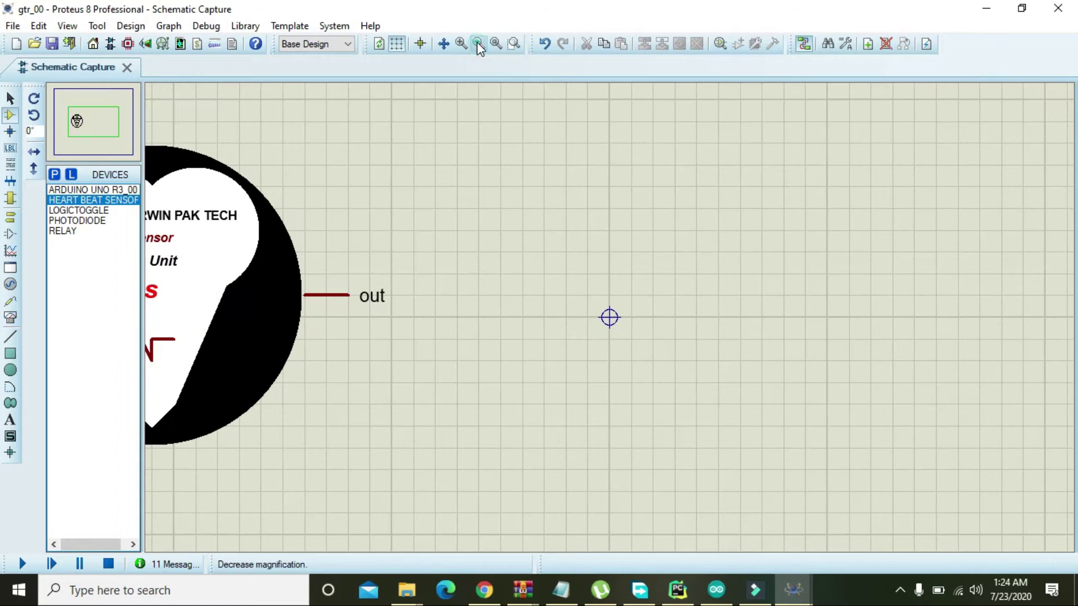
{"action": "left_click", "coordinate": [478, 44]}
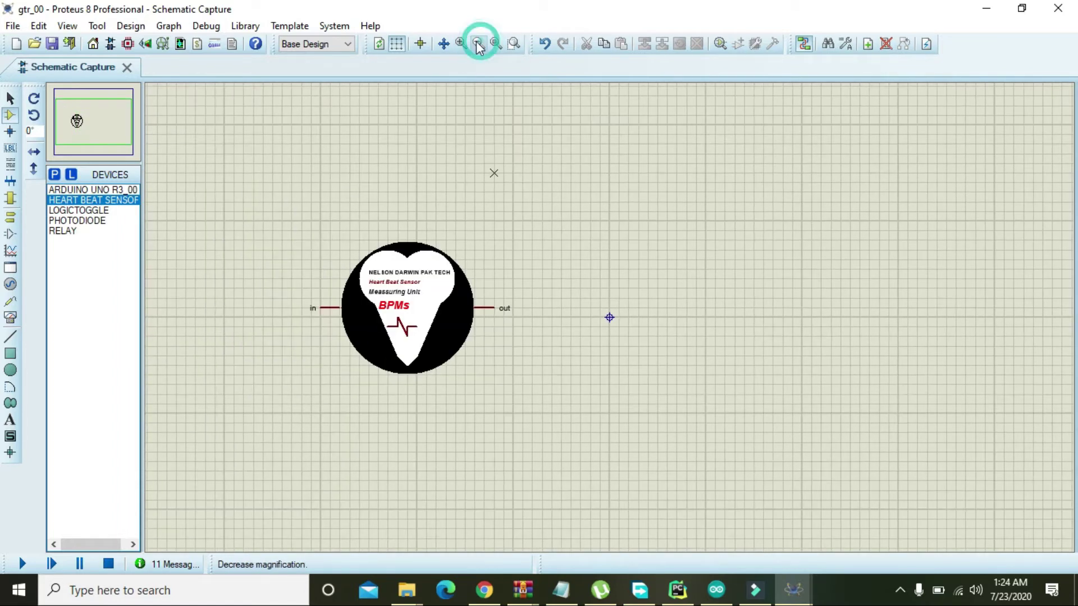
{"action": "left_click", "coordinate": [461, 42]}
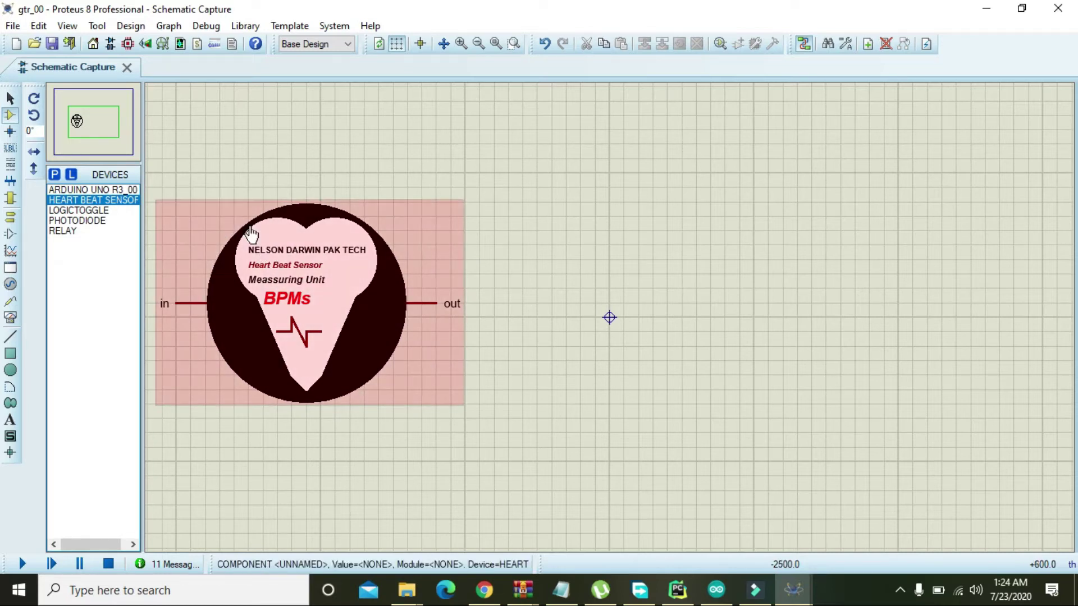
{"action": "left_click_drag", "start_coordinate": [275, 231], "coordinate": [307, 245]}
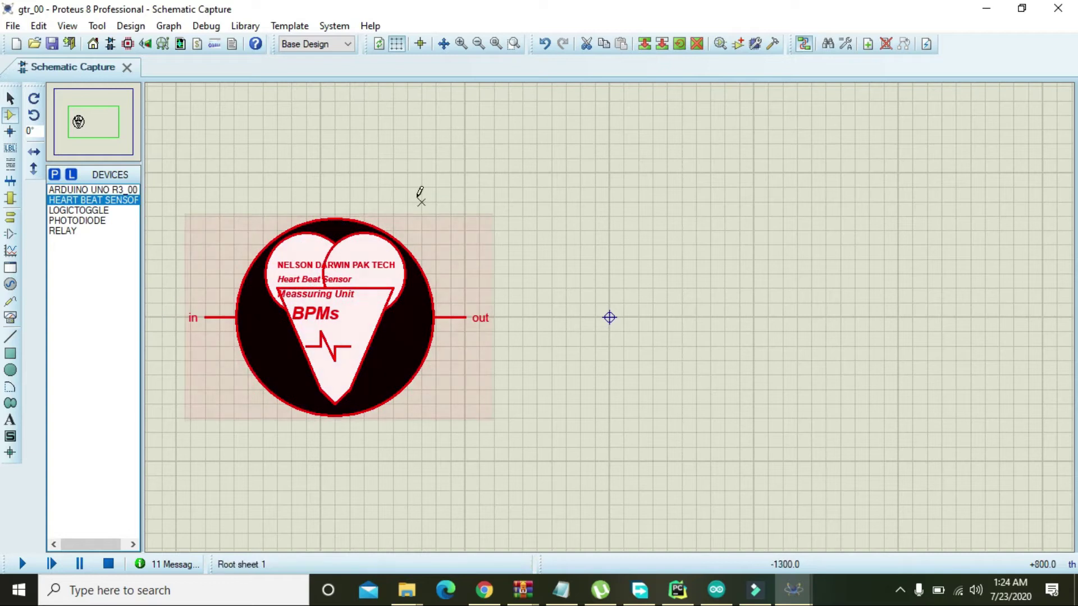
{"action": "left_click", "coordinate": [416, 194]}
{"action": "left_click", "coordinate": [479, 43]}
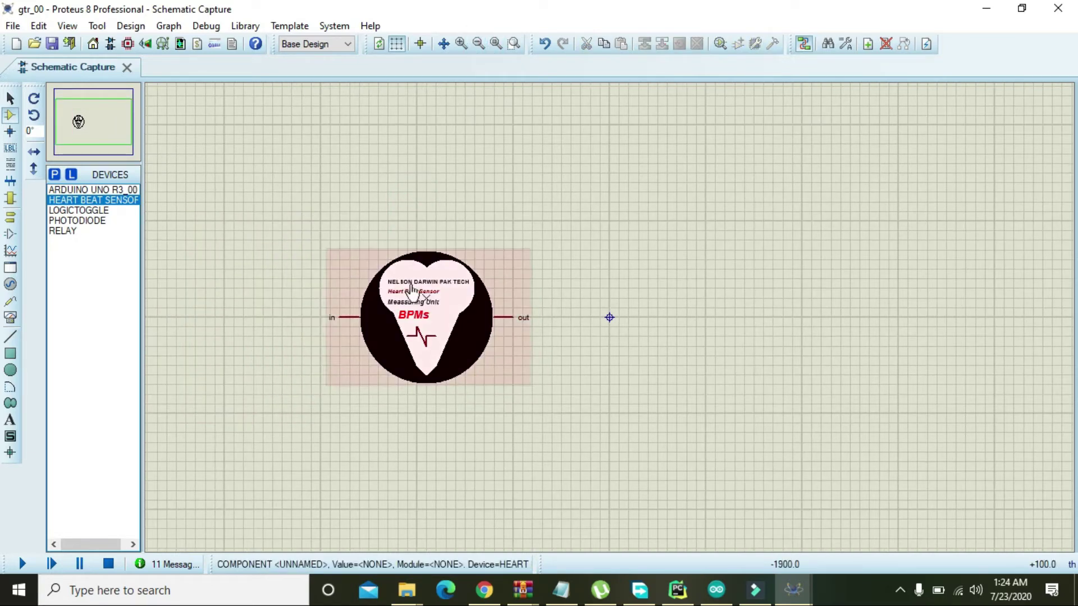
{"action": "left_click_drag", "start_coordinate": [301, 240], "coordinate": [552, 432]}
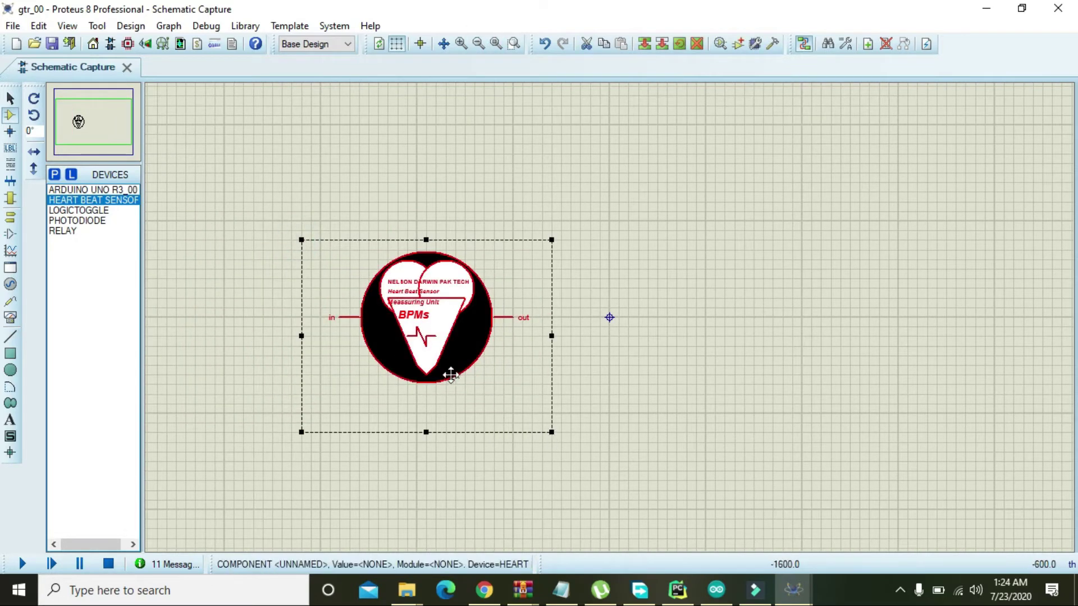
{"action": "left_click_drag", "start_coordinate": [447, 372], "coordinate": [399, 373]}
{"action": "left_click", "coordinate": [605, 411]}
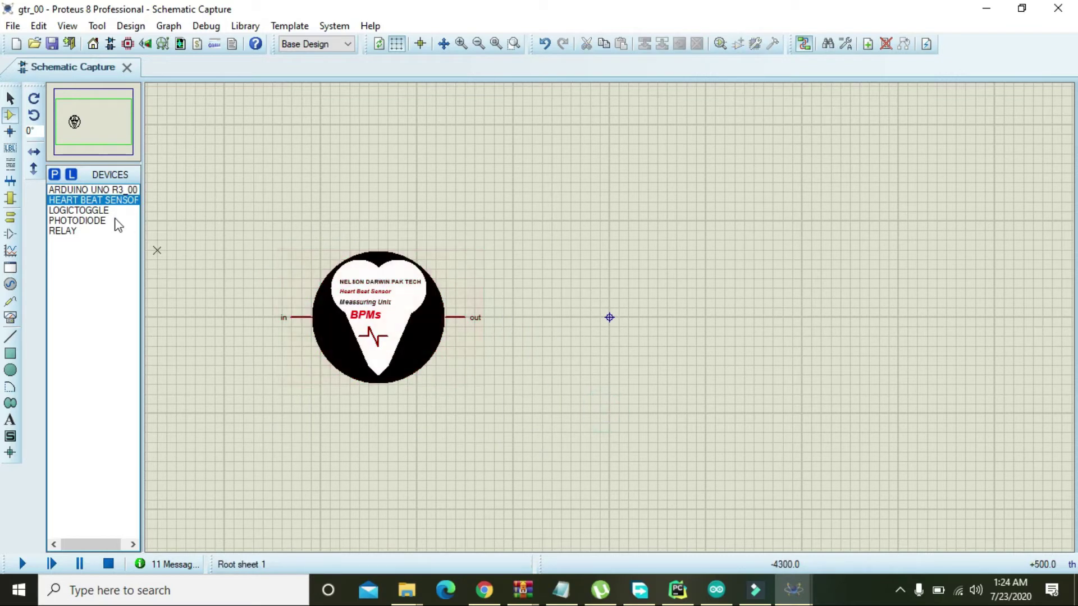
Search 'arduin' and place ARDUINO UNO R3_001 to the right of the sensor
{"action": "left_click", "coordinate": [55, 175]}
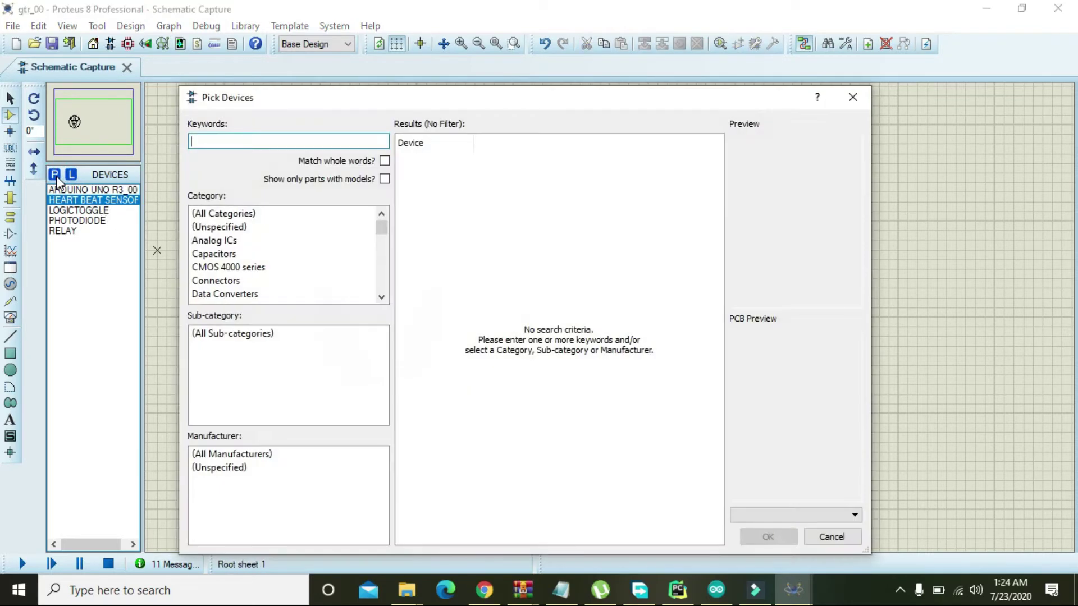
{"action": "type", "text": "arduino"}
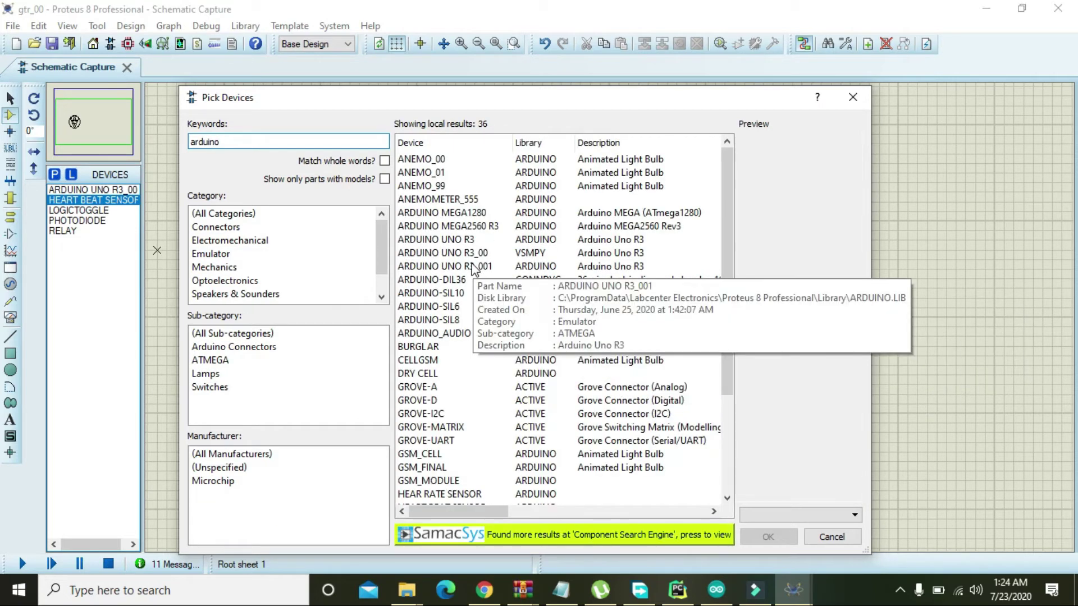
{"action": "left_click", "coordinate": [475, 266]}
{"action": "left_click", "coordinate": [767, 537]}
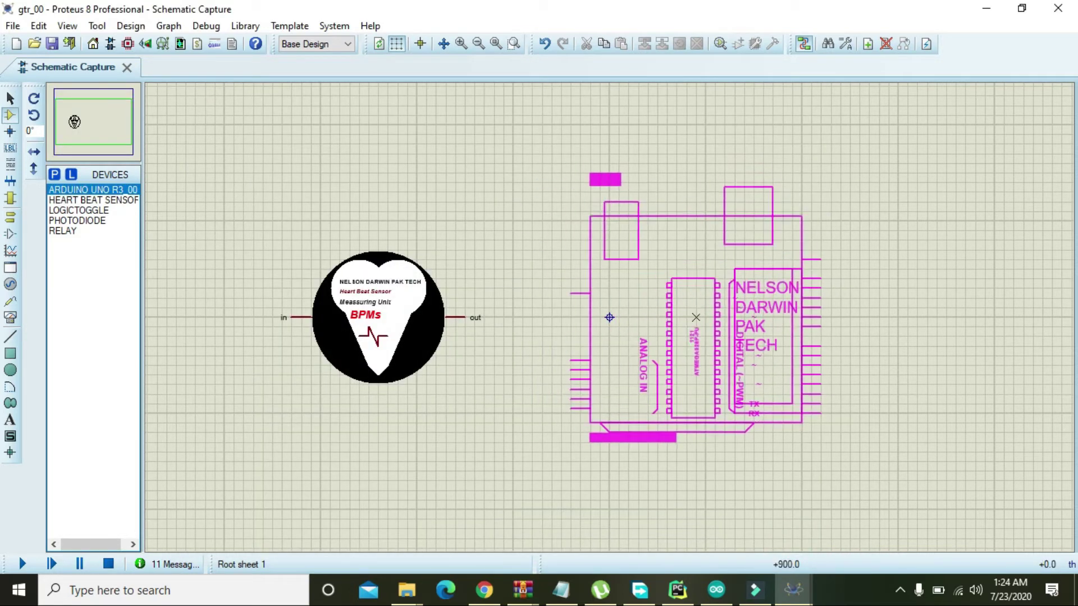
{"action": "left_click", "coordinate": [629, 341]}
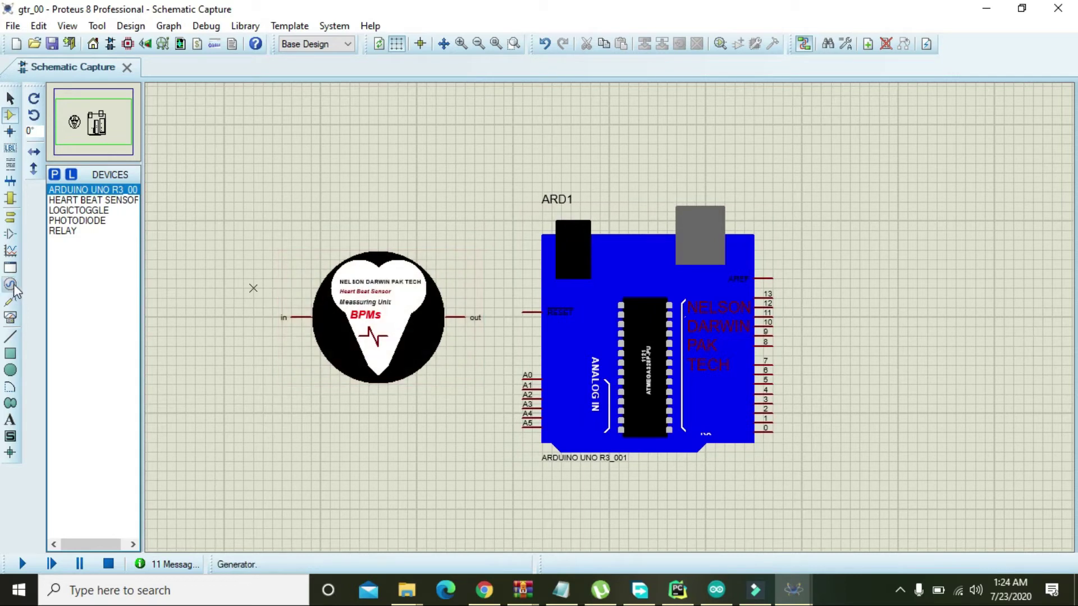
Place a VIRTUAL TERMINAL instrument at the lower right, beside the Arduino board
{"action": "left_click", "coordinate": [13, 318]}
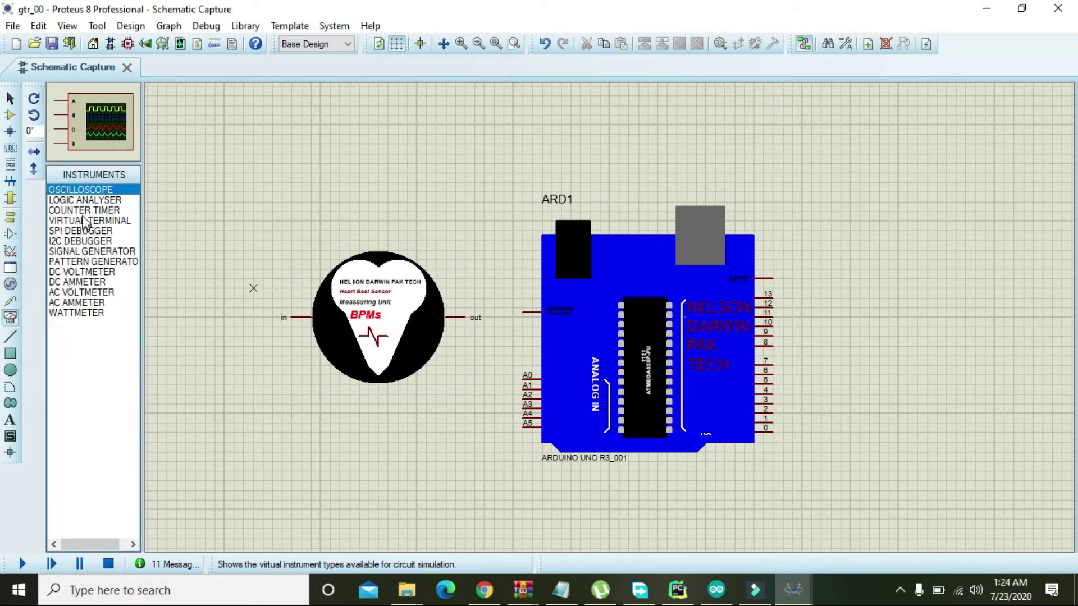
{"action": "left_click", "coordinate": [86, 221]}
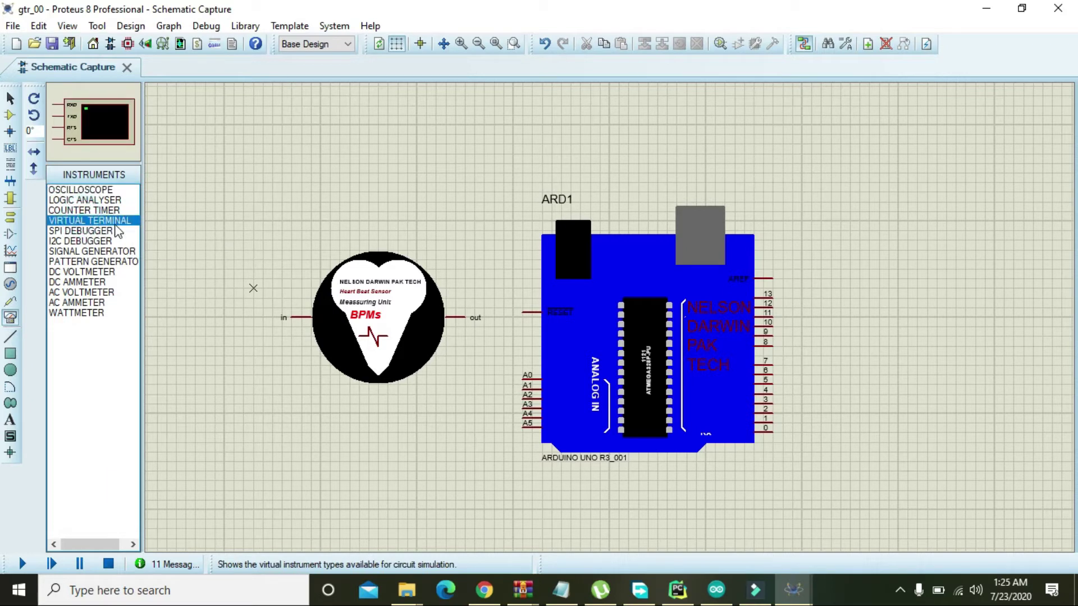
{"action": "left_click", "coordinate": [919, 392]}
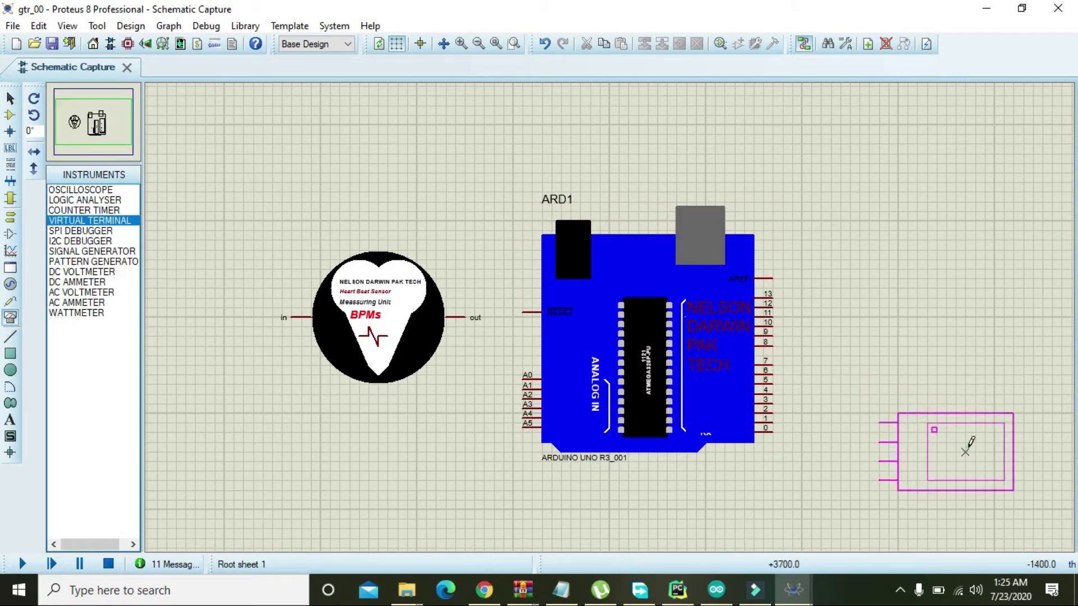
{"action": "left_click", "coordinate": [966, 451]}
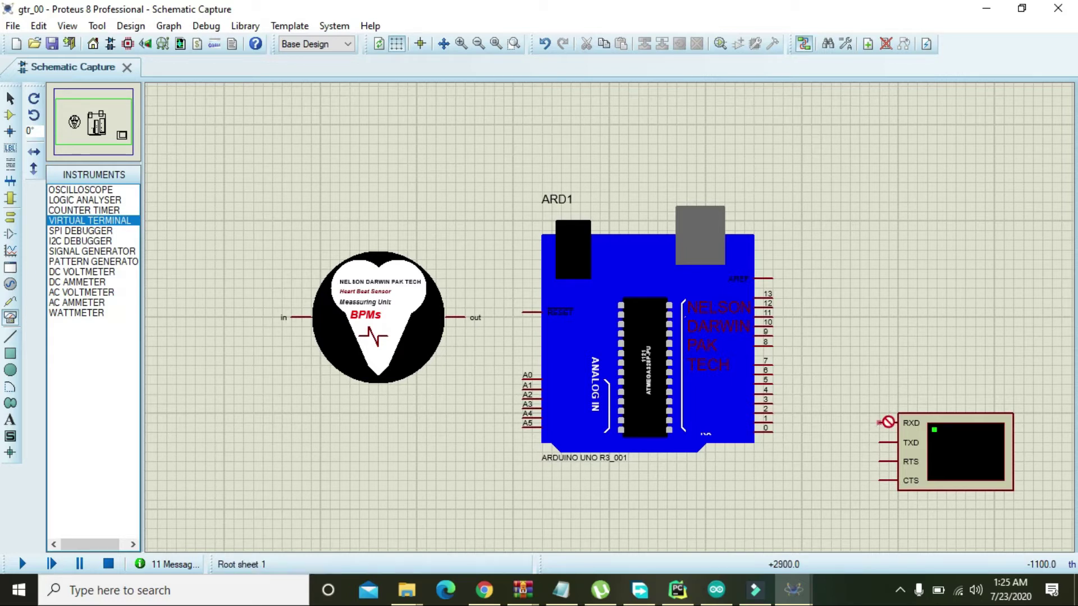
Wire terminal RXD to Arduino pin 1, pin 0 to TXD, and sensor out to pin 2
{"action": "left_click", "coordinate": [879, 422]}
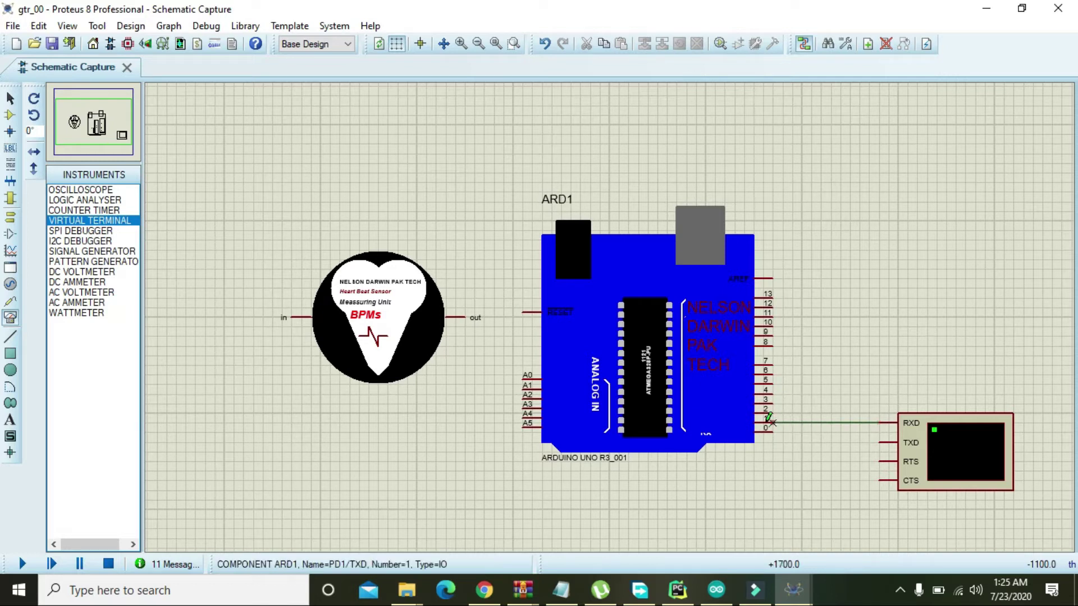
{"action": "left_click", "coordinate": [773, 421]}
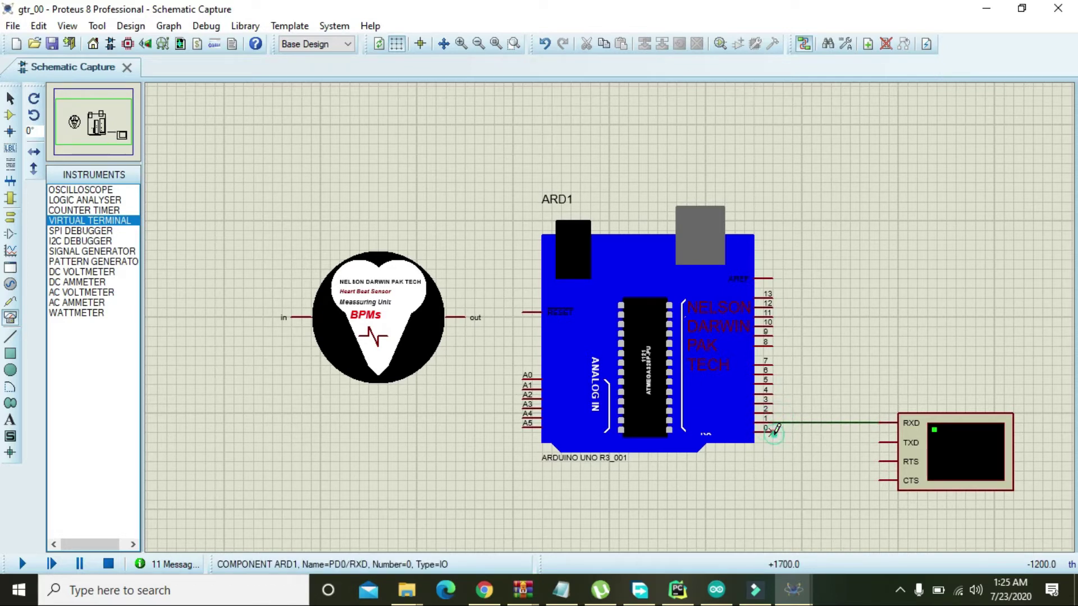
{"action": "left_click", "coordinate": [773, 428]}
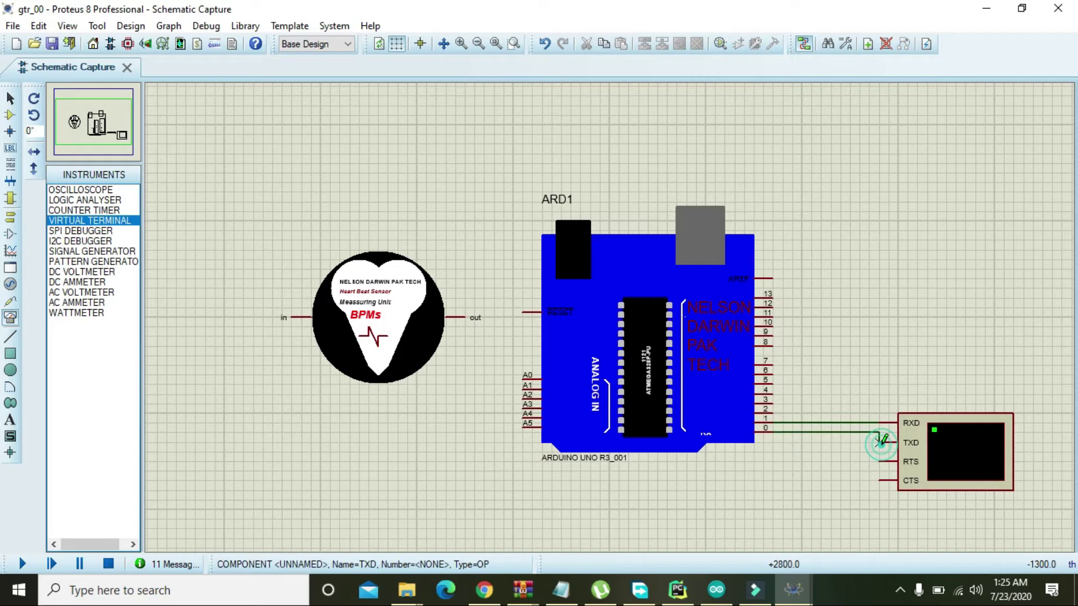
{"action": "left_click", "coordinate": [879, 442]}
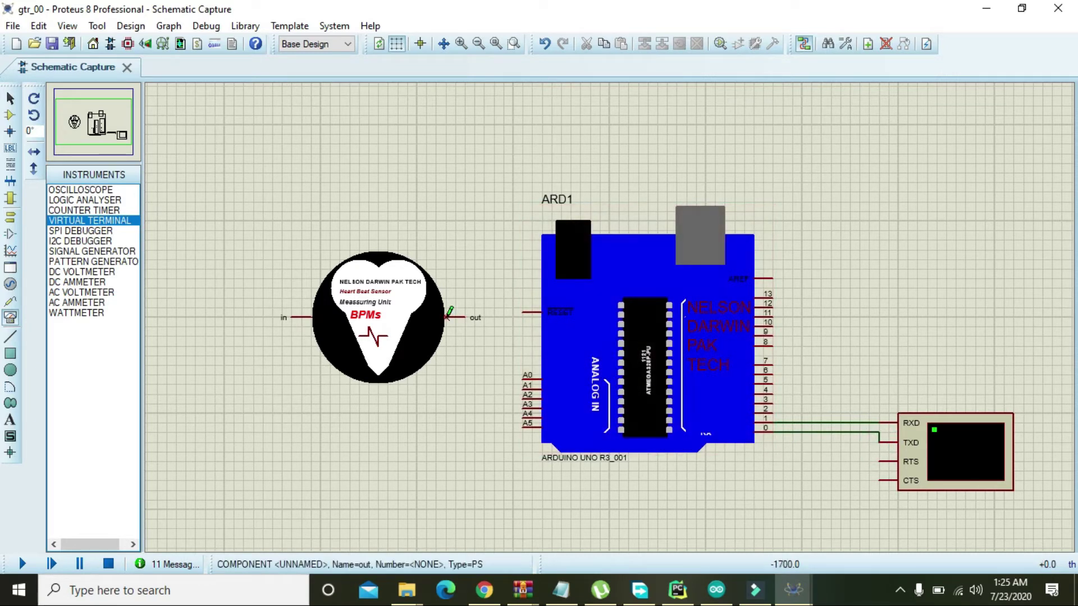
{"action": "left_click", "coordinate": [447, 317]}
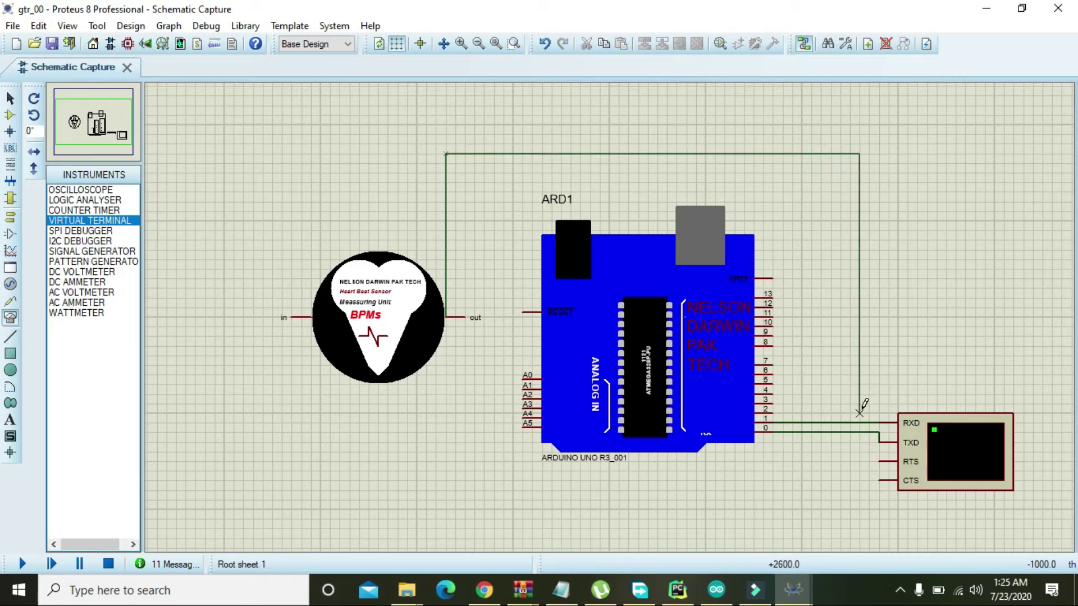
{"action": "left_click", "coordinate": [859, 413]}
{"action": "left_click", "coordinate": [773, 410]}
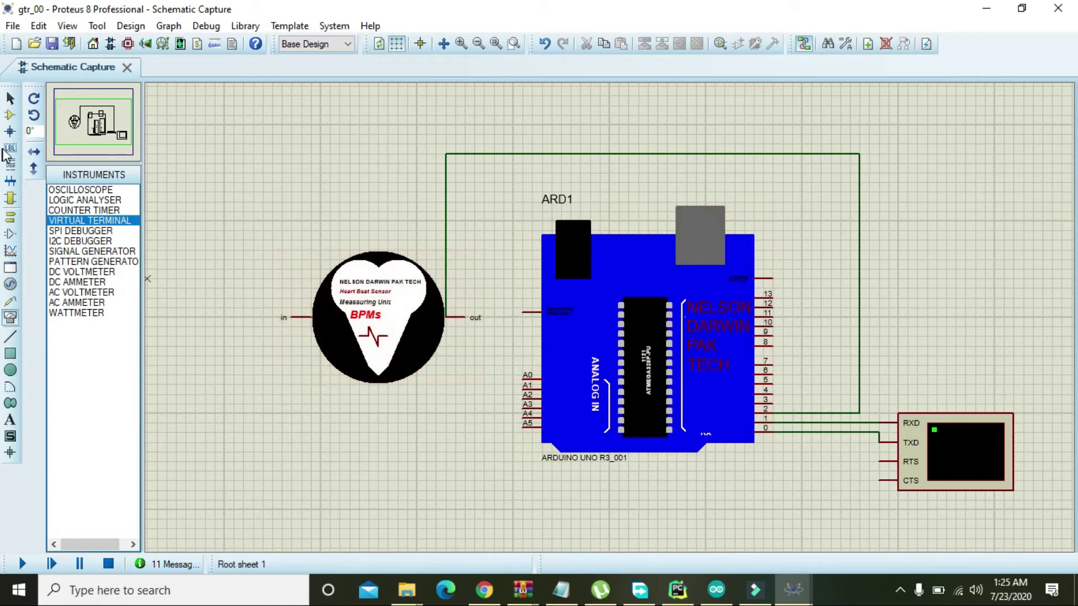
Place a LOGICTOGGLE left of the sensor and wire its output to the sensor's in pin
{"action": "left_click", "coordinate": [9, 115]}
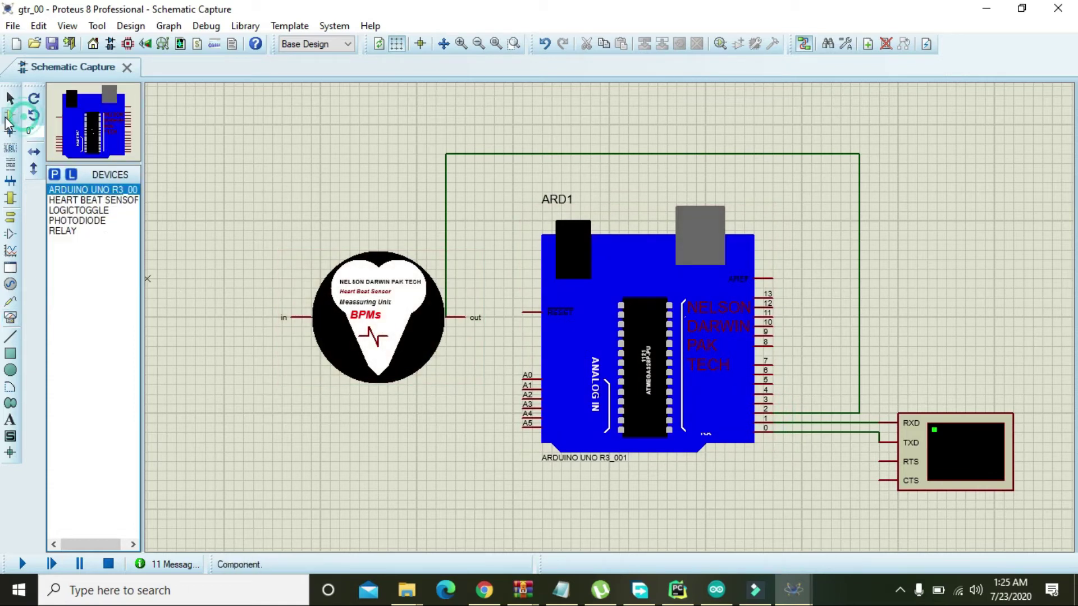
{"action": "left_click", "coordinate": [89, 202]}
{"action": "left_click", "coordinate": [110, 212]}
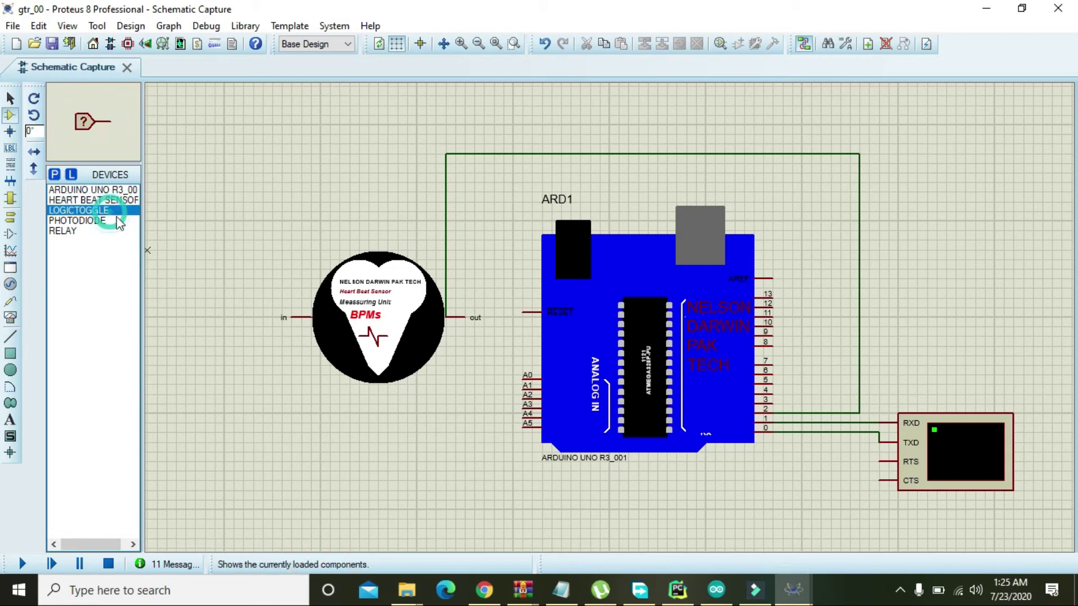
{"action": "left_click", "coordinate": [222, 317]}
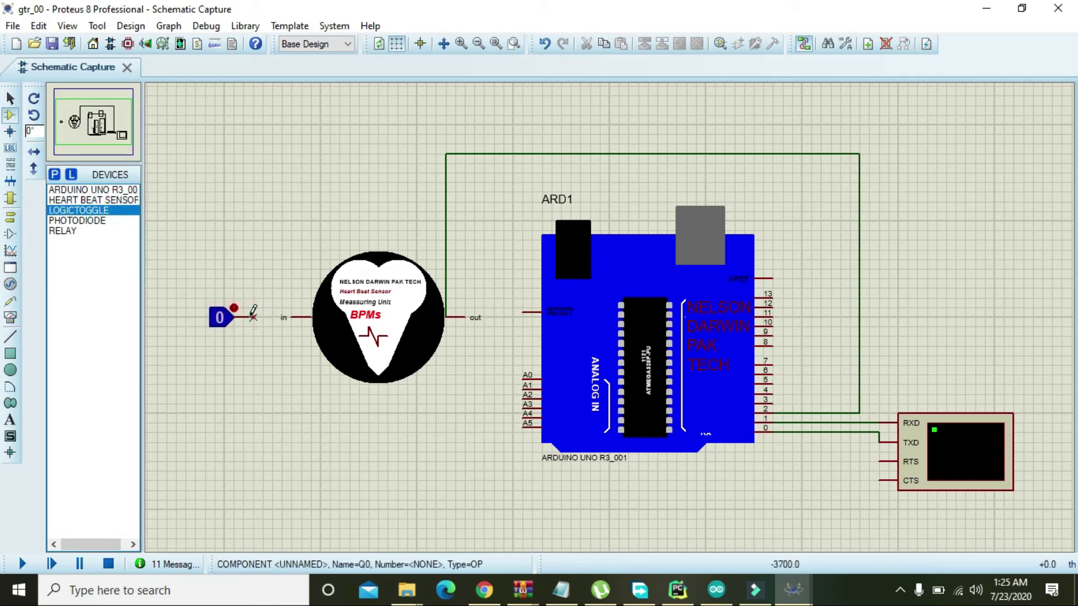
{"action": "left_click", "coordinate": [253, 317]}
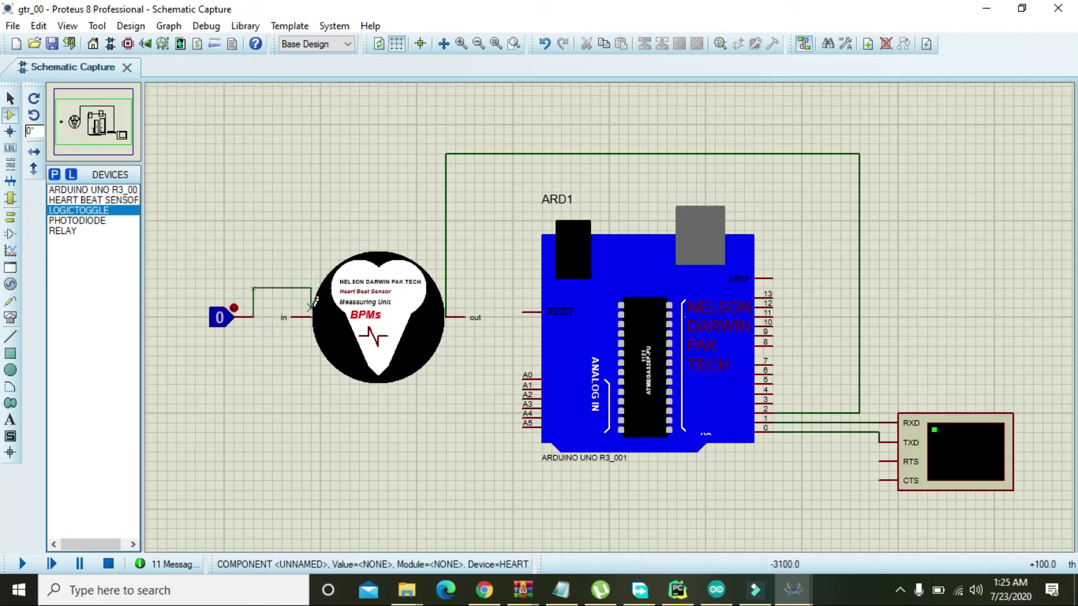
{"action": "left_click", "coordinate": [313, 313]}
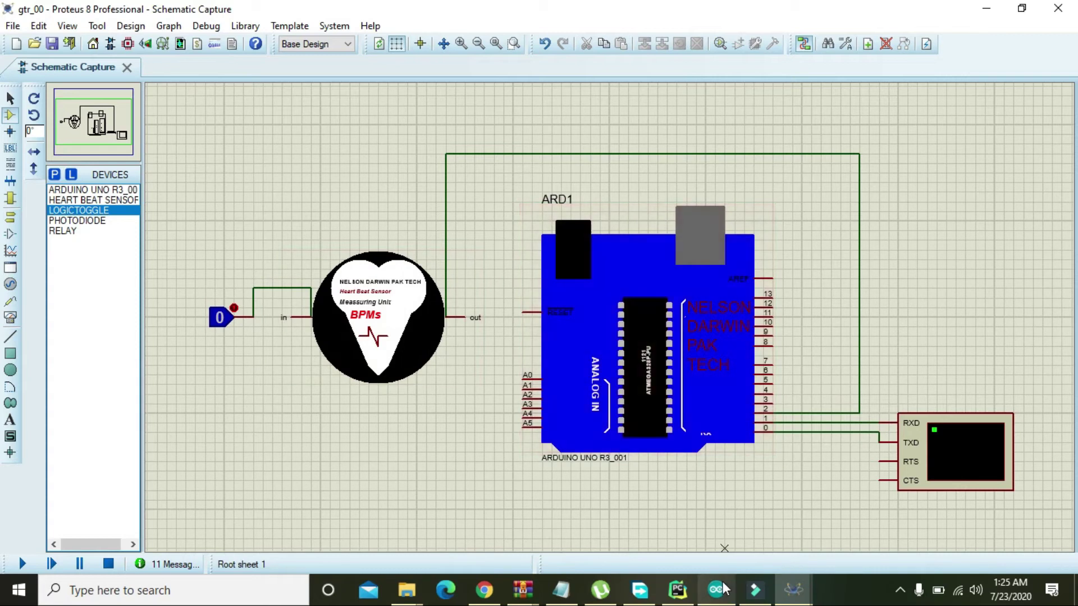
Switch to the Arduino IDE and review the pulse_counter_in_proteus sketch code
{"action": "mouse_move", "coordinate": [724, 589]}
{"action": "left_click", "coordinate": [721, 528]}
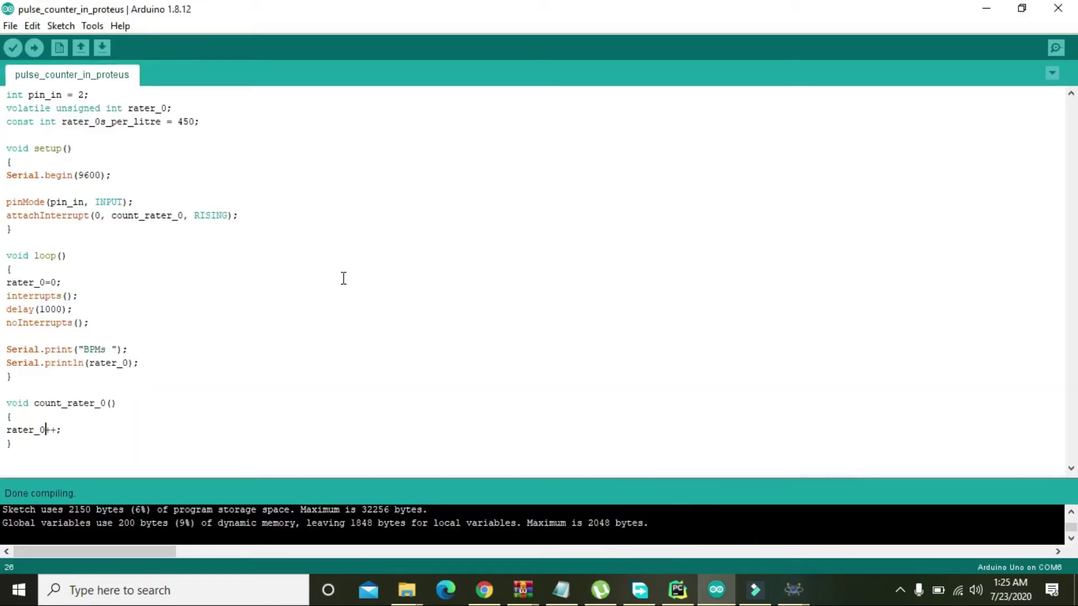
{"action": "left_click", "coordinate": [12, 95]}
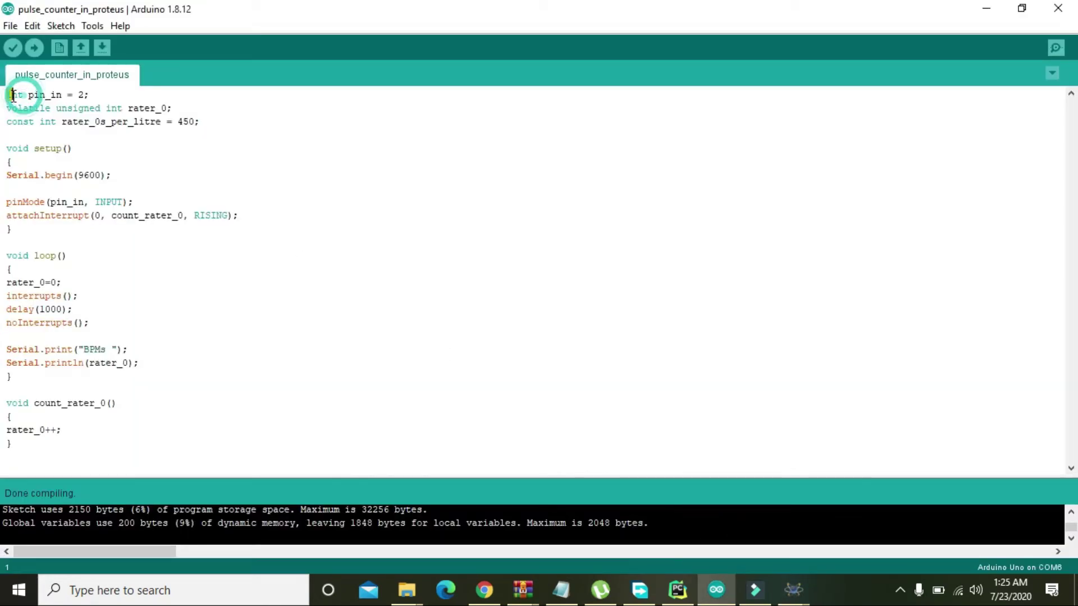
{"action": "mouse_move", "coordinate": [12, 95]}
{"action": "left_mouse_down"}
{"action": "mouse_move", "coordinate": [73, 122]}
{"action": "mouse_move", "coordinate": [119, 165]}
{"action": "mouse_move", "coordinate": [124, 336]}
{"action": "mouse_move", "coordinate": [97, 470]}
{"action": "left_mouse_up"}
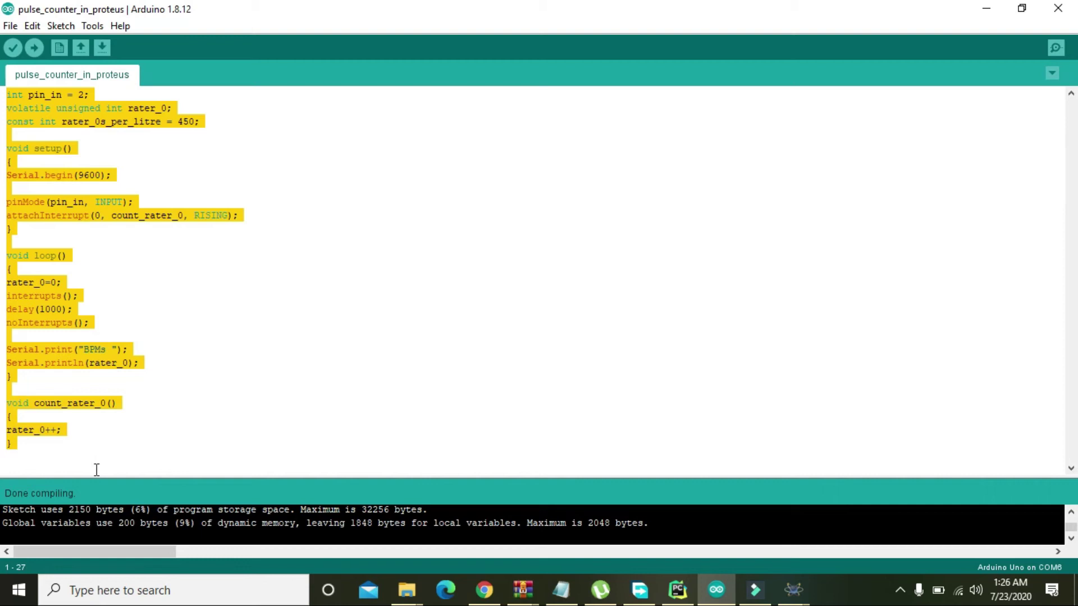
{"action": "left_click", "coordinate": [57, 455]}
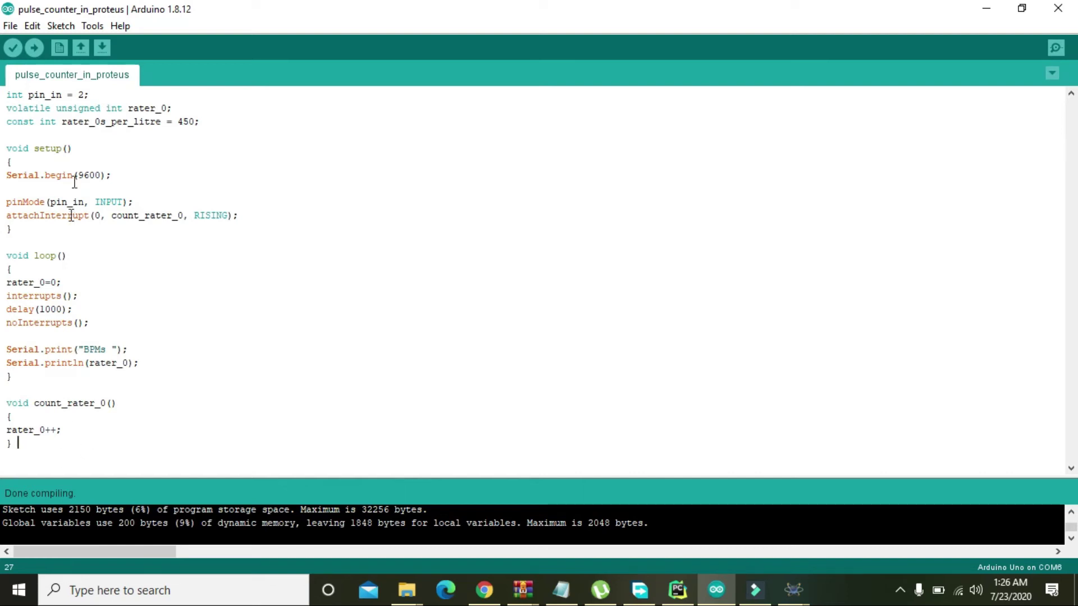
Compile the sketch and copy the pulse_counter_in_proteus.ino.hex path from the build output
{"action": "left_click", "coordinate": [19, 46]}
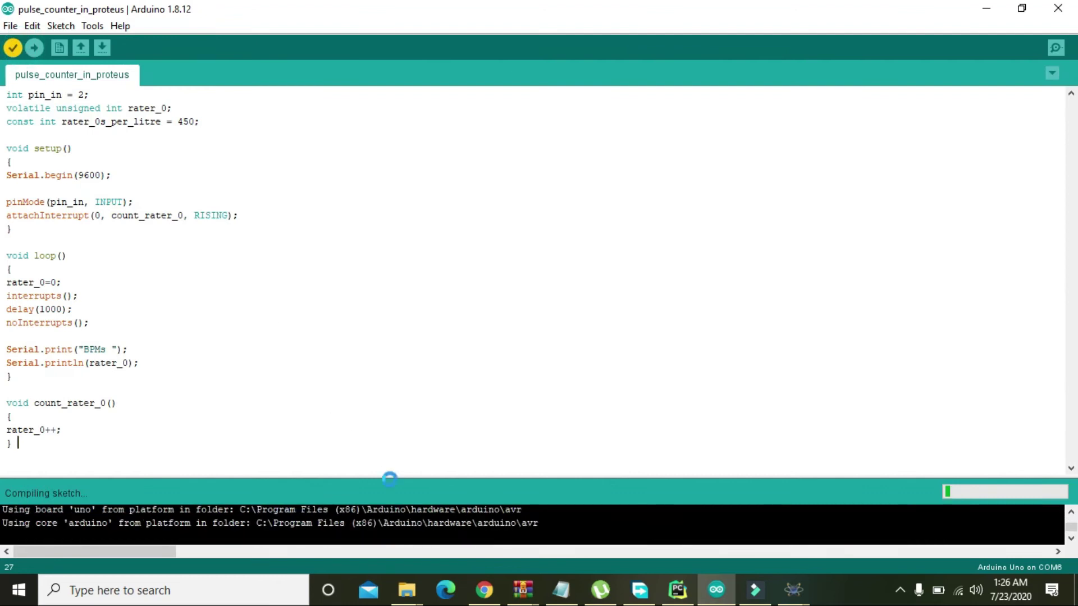
{"action": "left_click_drag", "start_coordinate": [389, 478], "coordinate": [383, 396]}
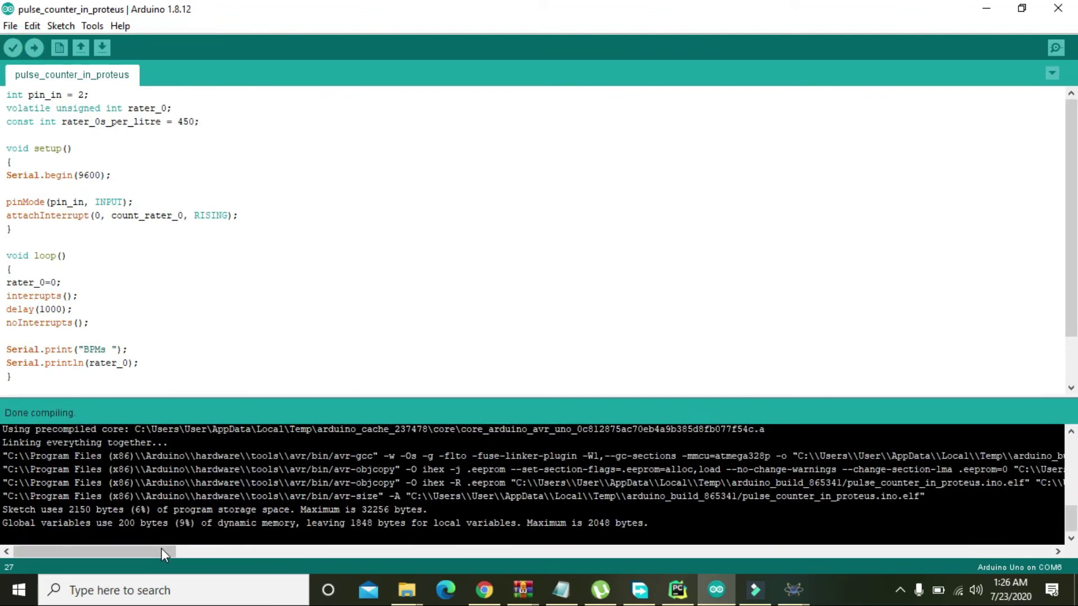
{"action": "left_click_drag", "start_coordinate": [161, 550], "coordinate": [247, 548]}
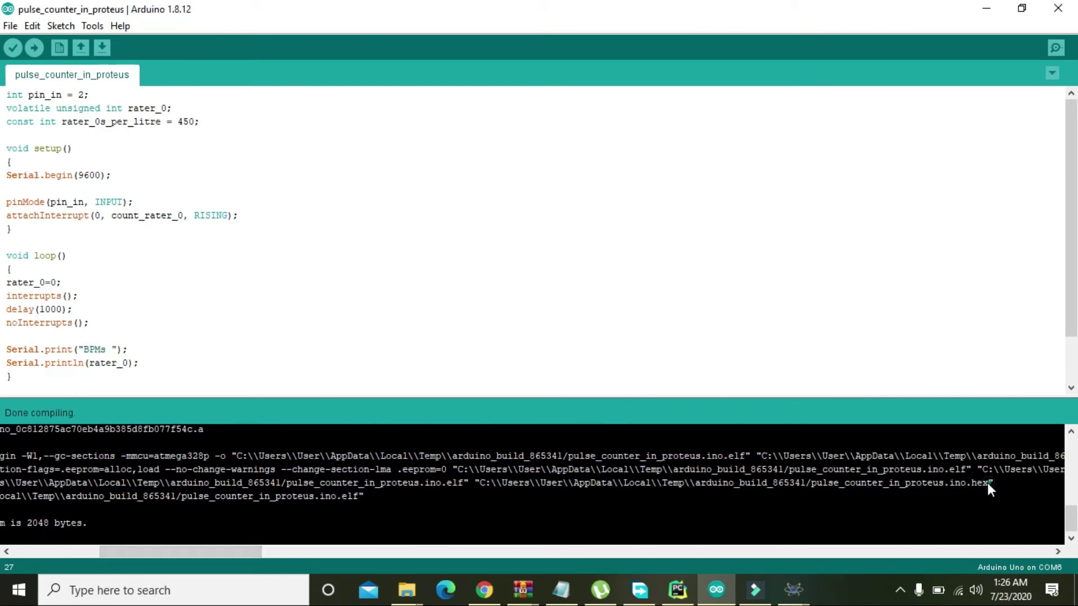
{"action": "left_click_drag", "start_coordinate": [988, 483], "coordinate": [502, 482]}
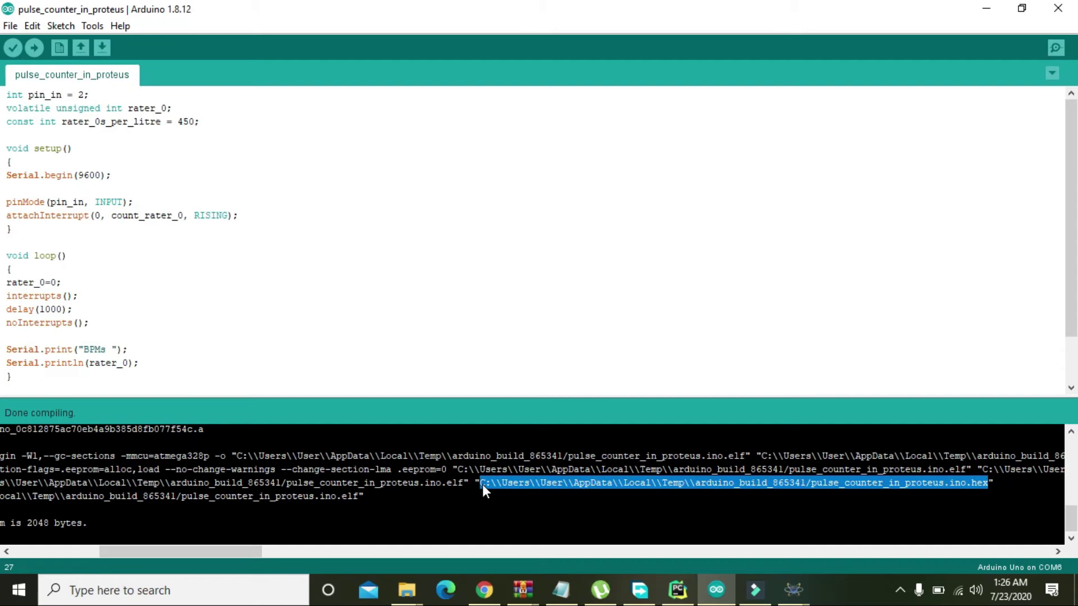
{"action": "left_click", "coordinate": [483, 483]}
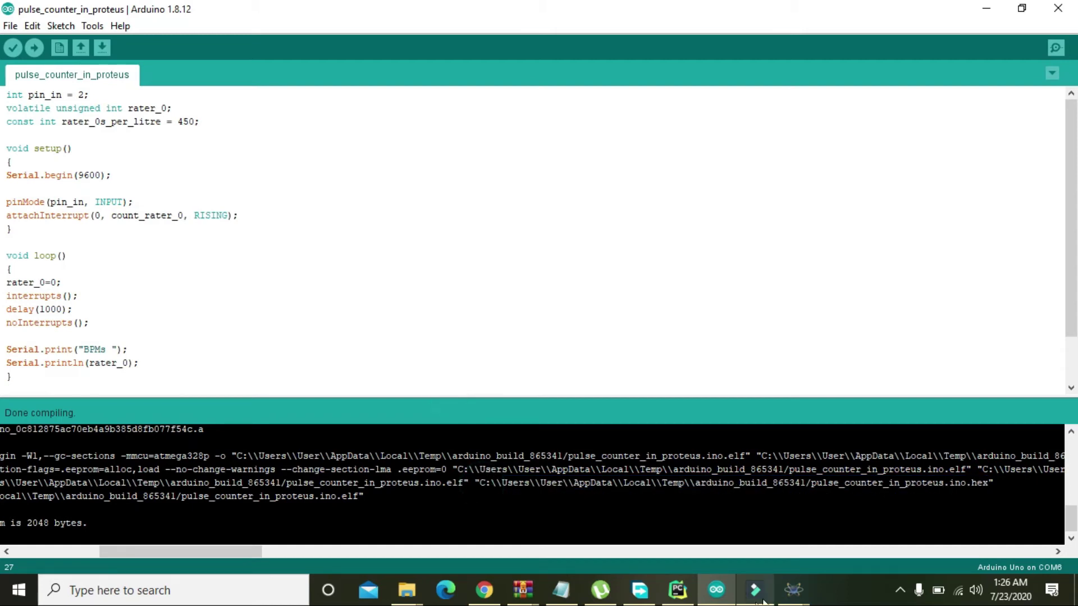
{"action": "left_click", "coordinate": [803, 590]}
Set ARD1's Program File to the pasted .hex path and run; the sensor model is missing
{"action": "left_click", "coordinate": [665, 514]}
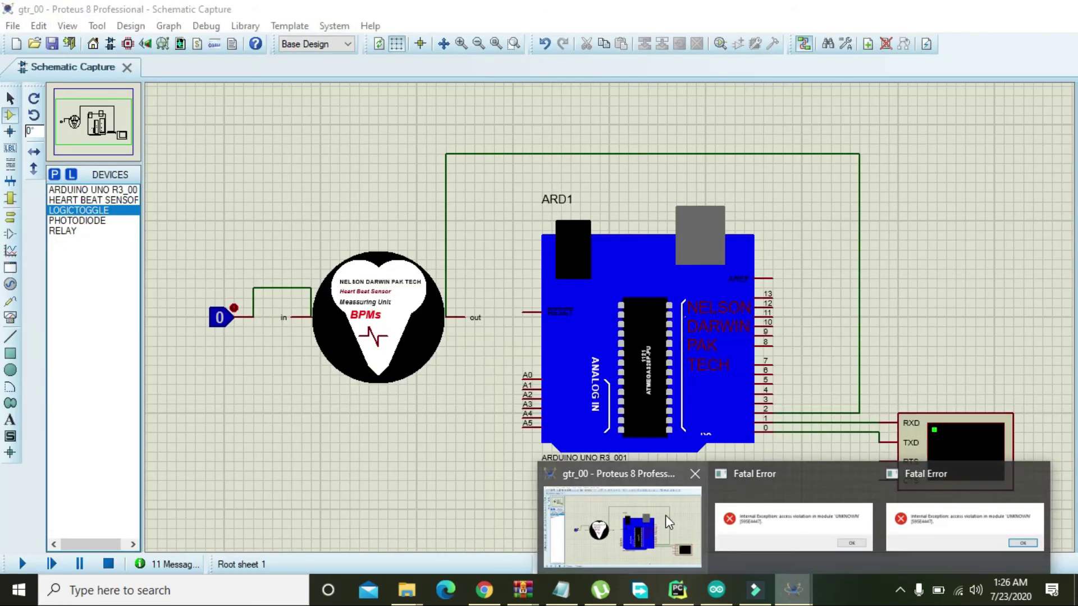
{"action": "double_click", "coordinate": [582, 376]}
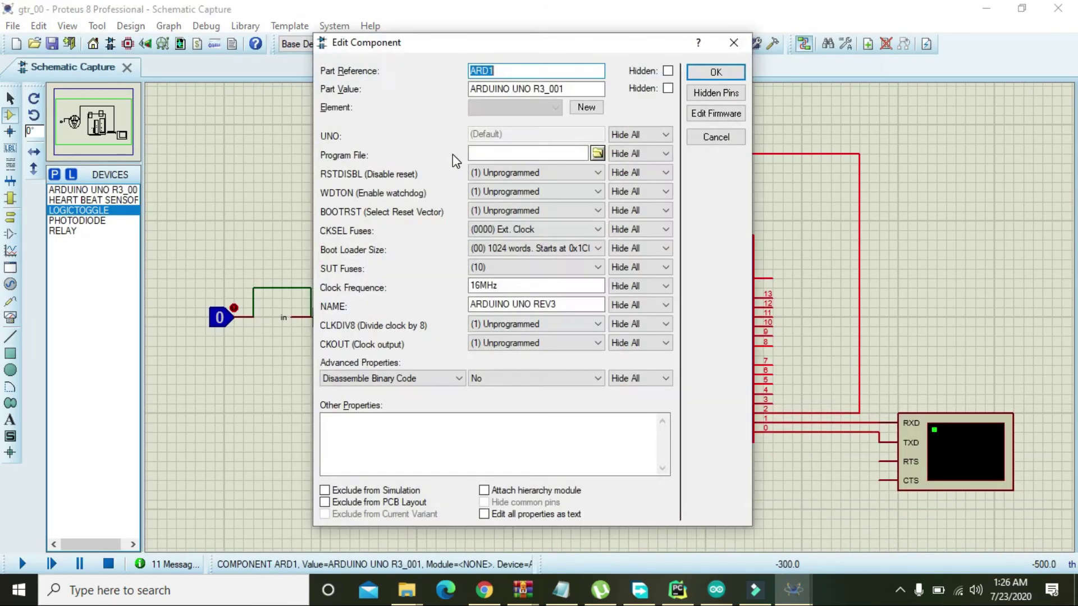
{"action": "left_click", "coordinate": [474, 152]}
{"action": "key", "text": "ctrl+v"}
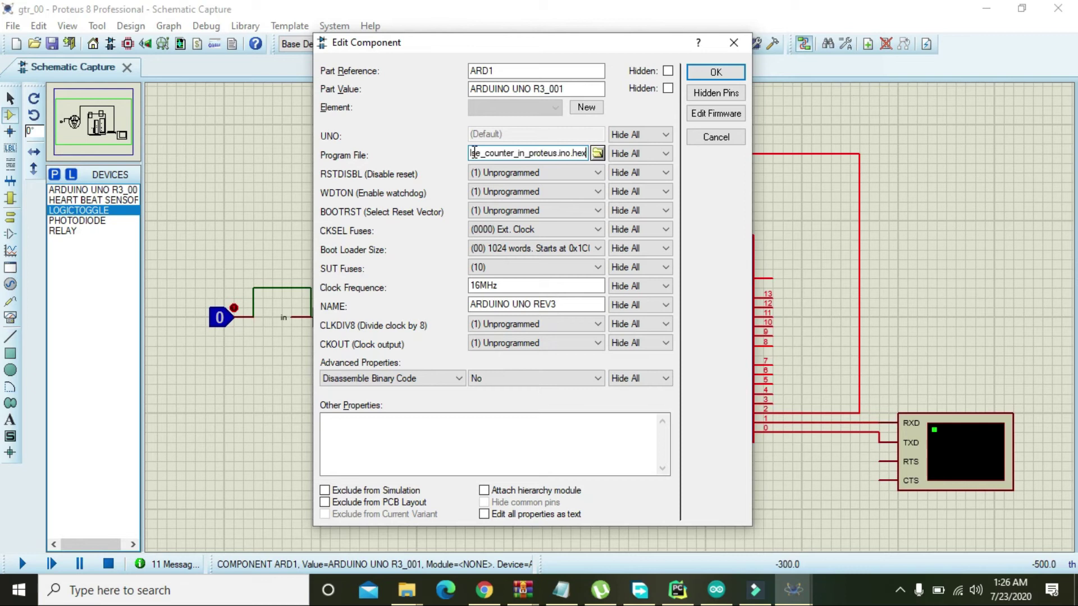
{"action": "left_click", "coordinate": [716, 72]}
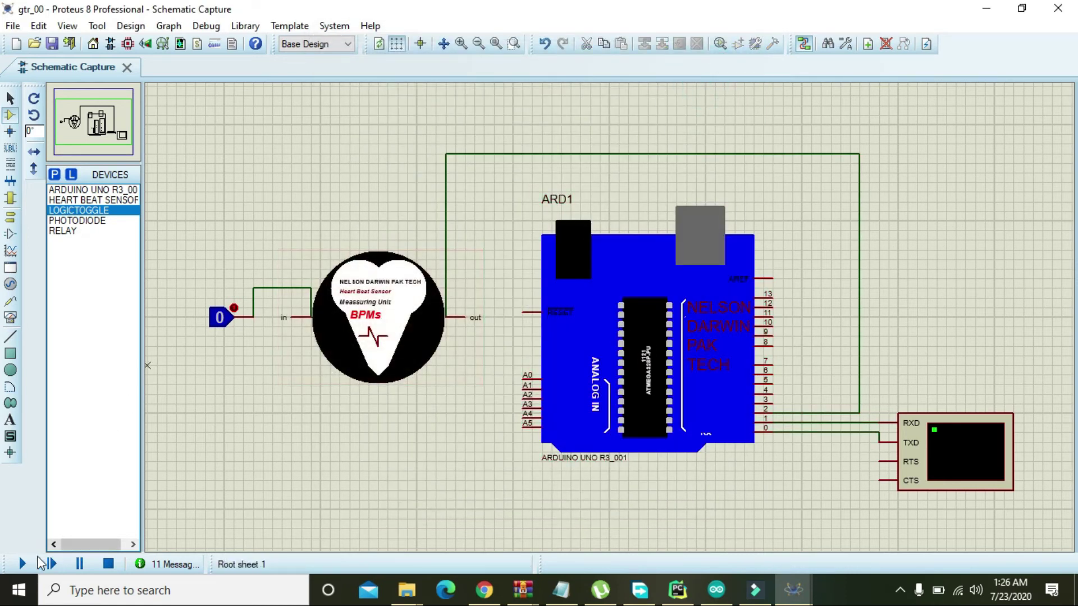
{"action": "left_click", "coordinate": [23, 565]}
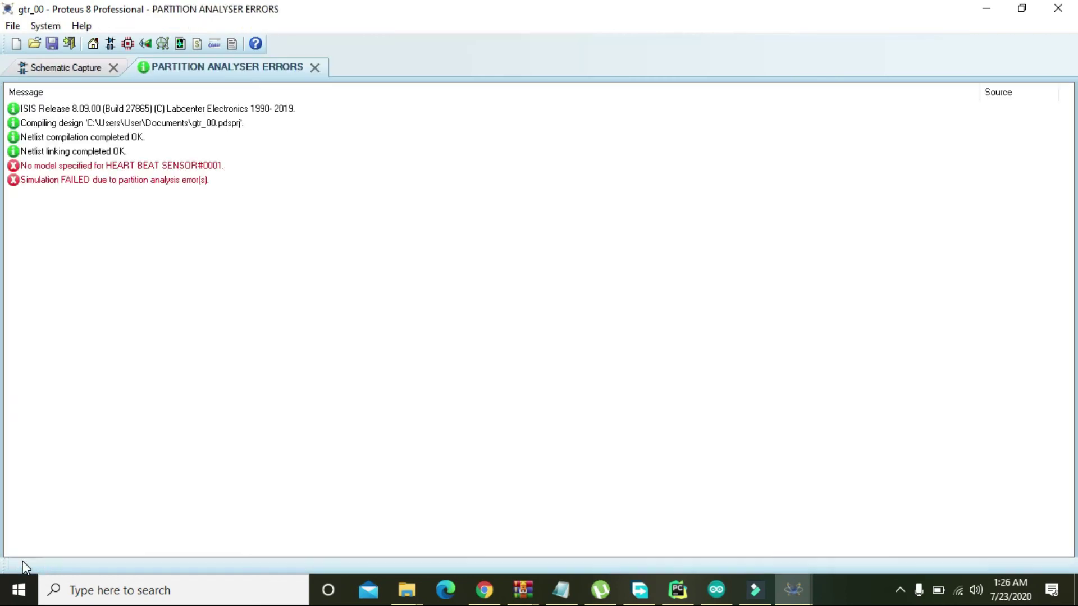
{"action": "left_click", "coordinate": [63, 68]}
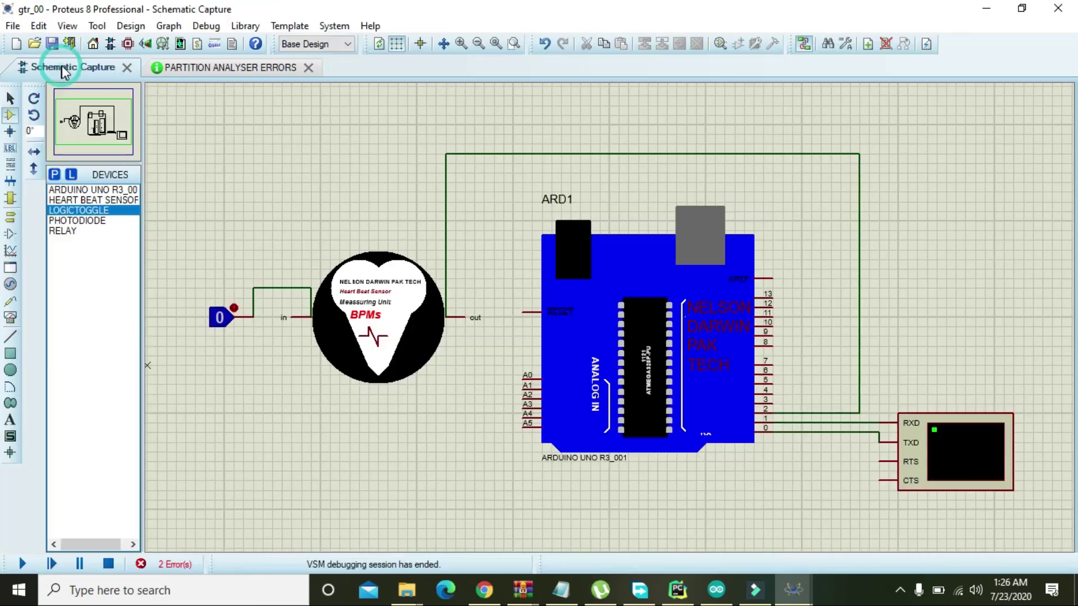
Enable Attach hierarchy module in the heart beat sensor's properties
{"action": "right_click", "coordinate": [379, 333]}
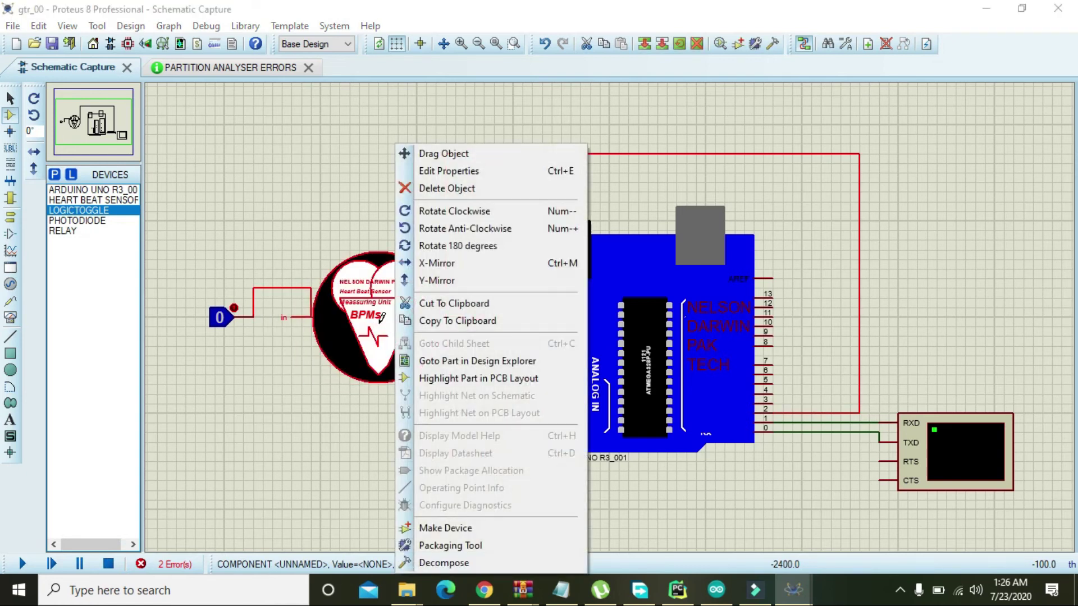
{"action": "left_click", "coordinate": [476, 173]}
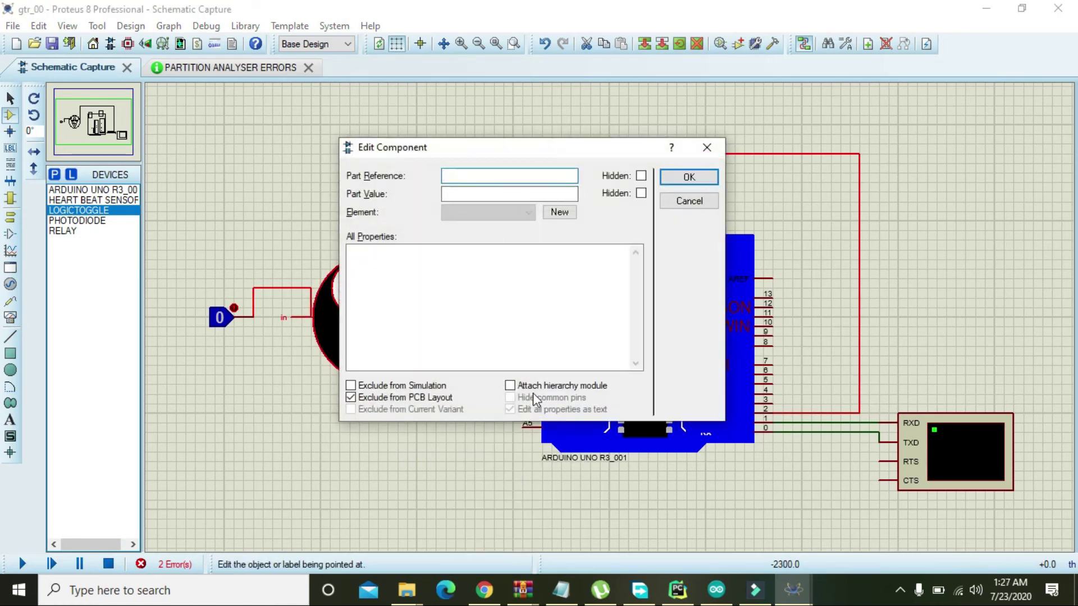
{"action": "left_click", "coordinate": [527, 384]}
{"action": "left_click", "coordinate": [696, 174]}
{"action": "left_click", "coordinate": [568, 130]}
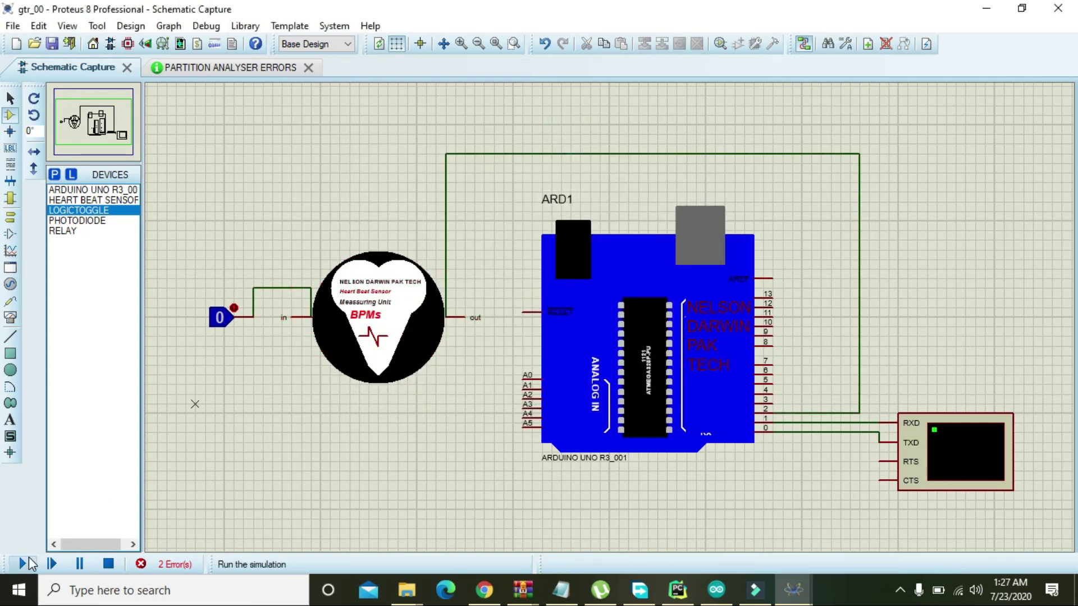
Run the simulation, move the terminal top right, and toggle the logic input 1 then 0
{"action": "left_click", "coordinate": [24, 564]}
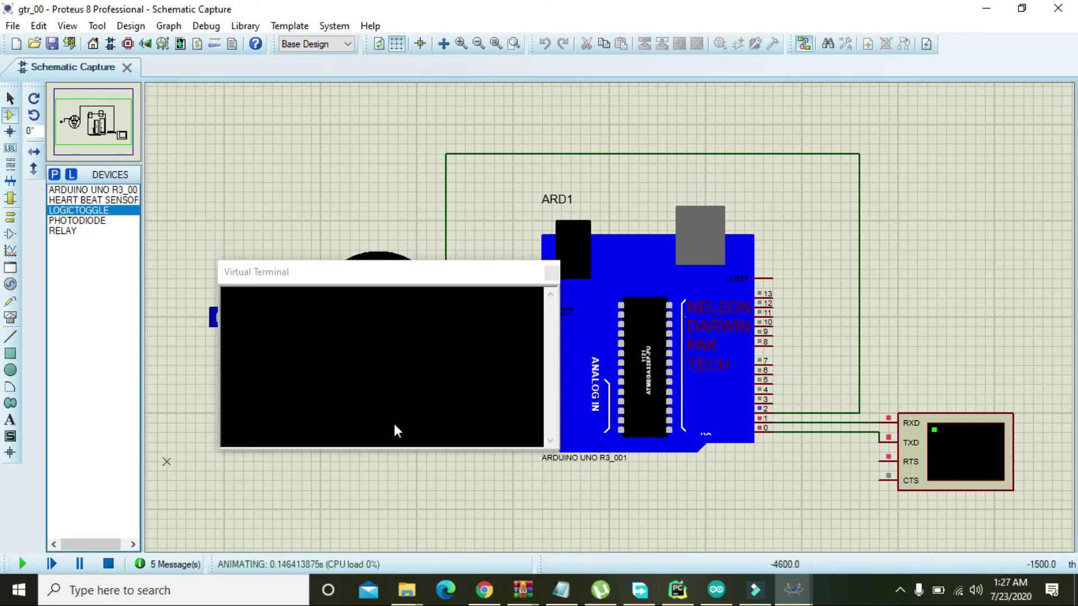
{"action": "left_click_drag", "start_coordinate": [369, 279], "coordinate": [920, 107]}
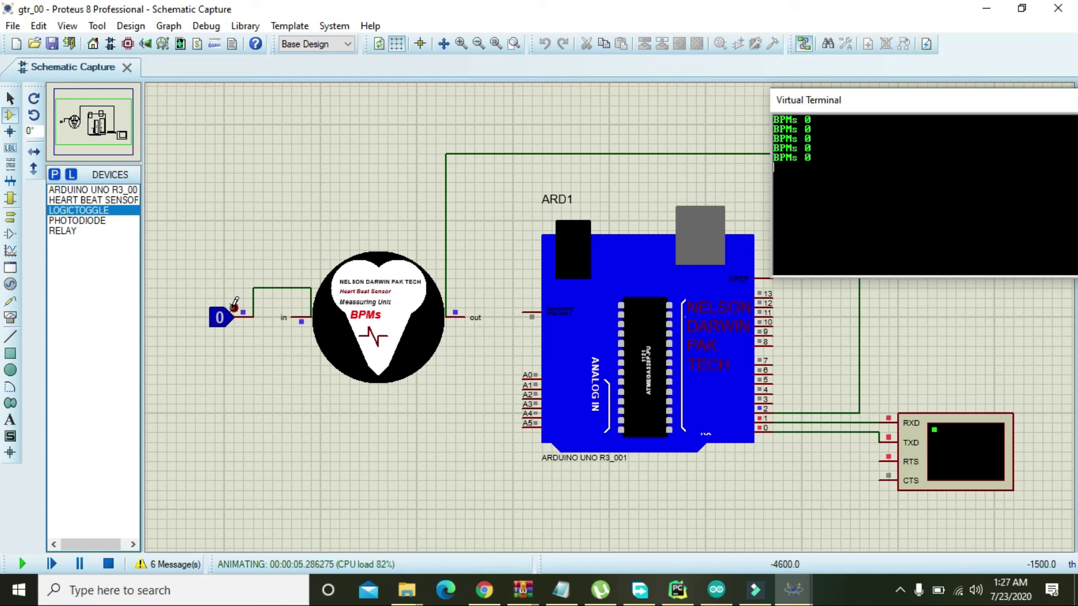
{"action": "left_click", "coordinate": [235, 305]}
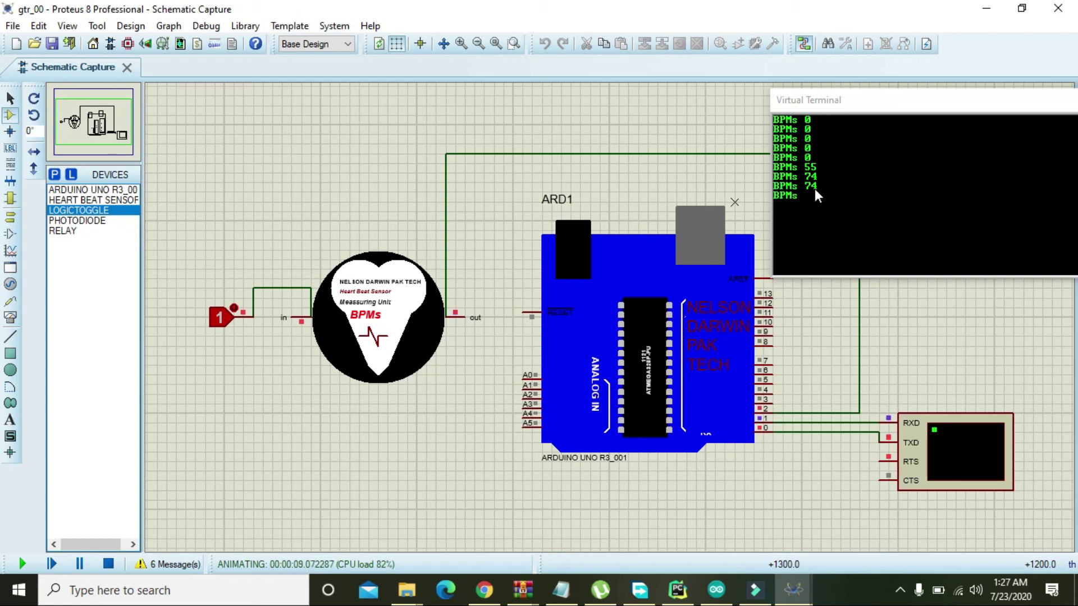
{"action": "left_click", "coordinate": [236, 303]}
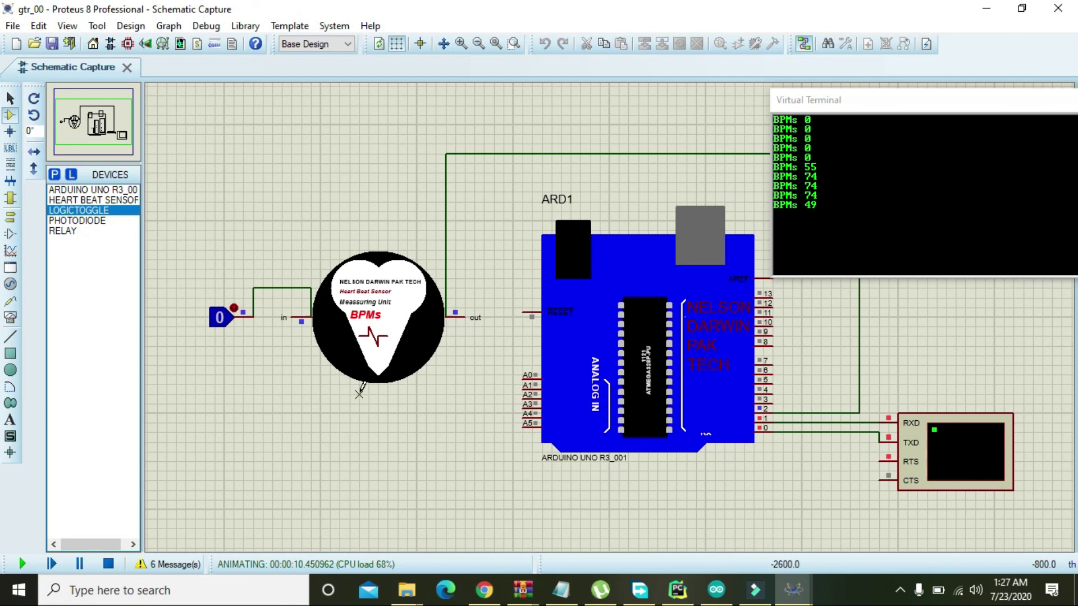